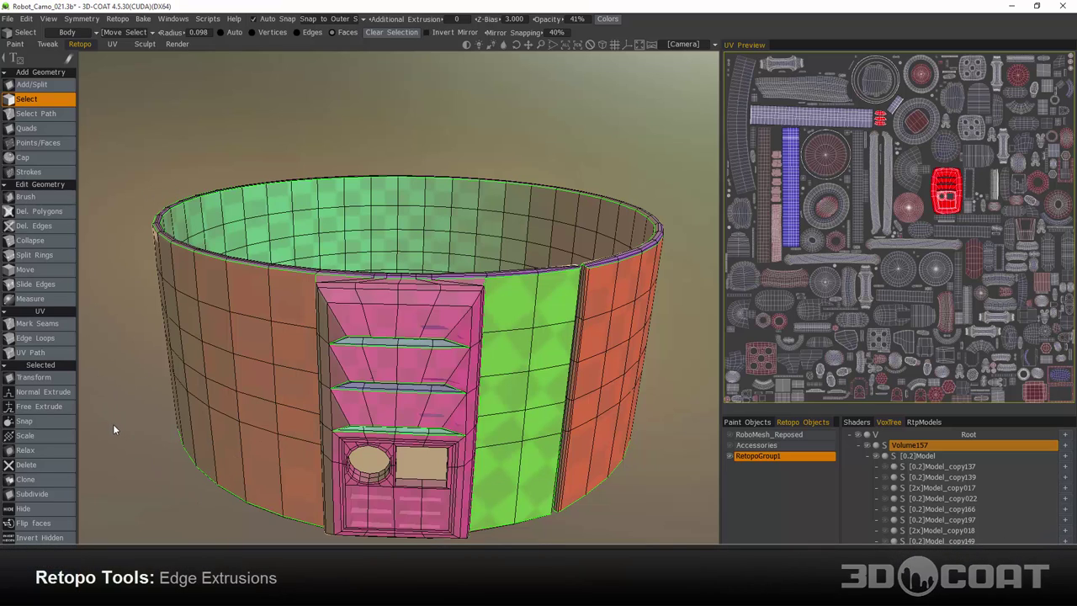
Step: Switch the Select tool to edges and select the full edge loop around the panel's square opening
left_click_drag(315, 424, 305, 369, "alt")
middle_click_drag(258, 434, 242, 329, "alt")
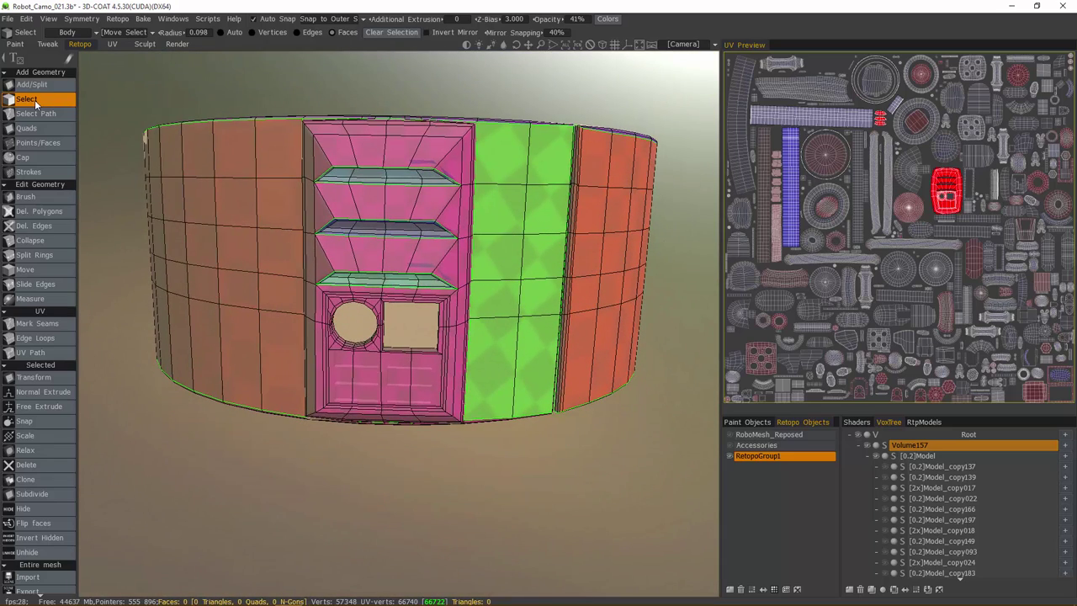
left_click(300, 34)
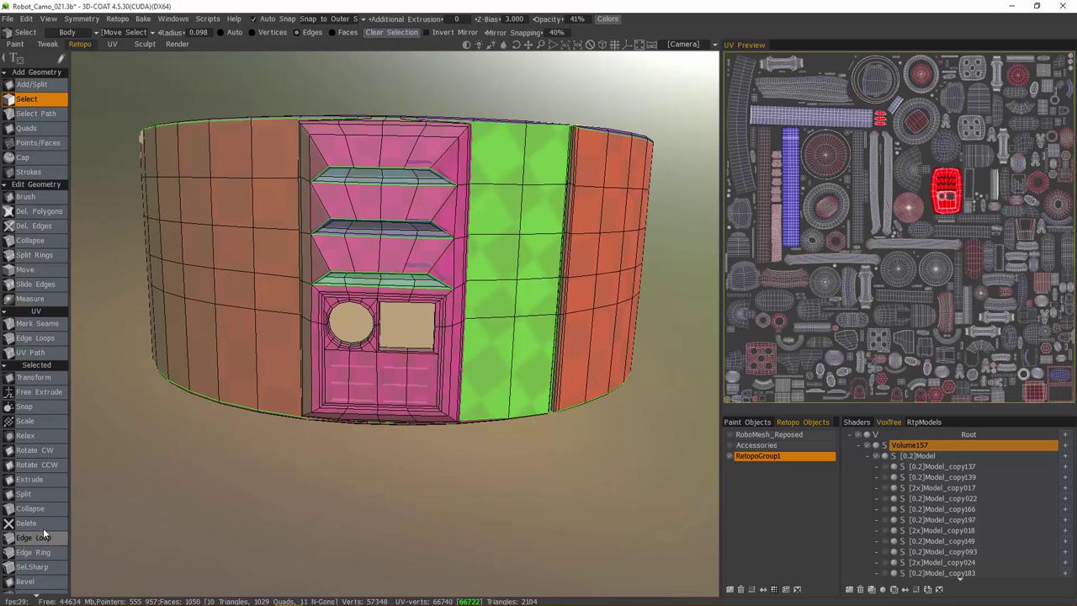
left_click_drag(349, 316, 384, 370, "alt")
right_click_drag(385, 371, 382, 252, "alt")
scroll(382, 252, "up", 4)
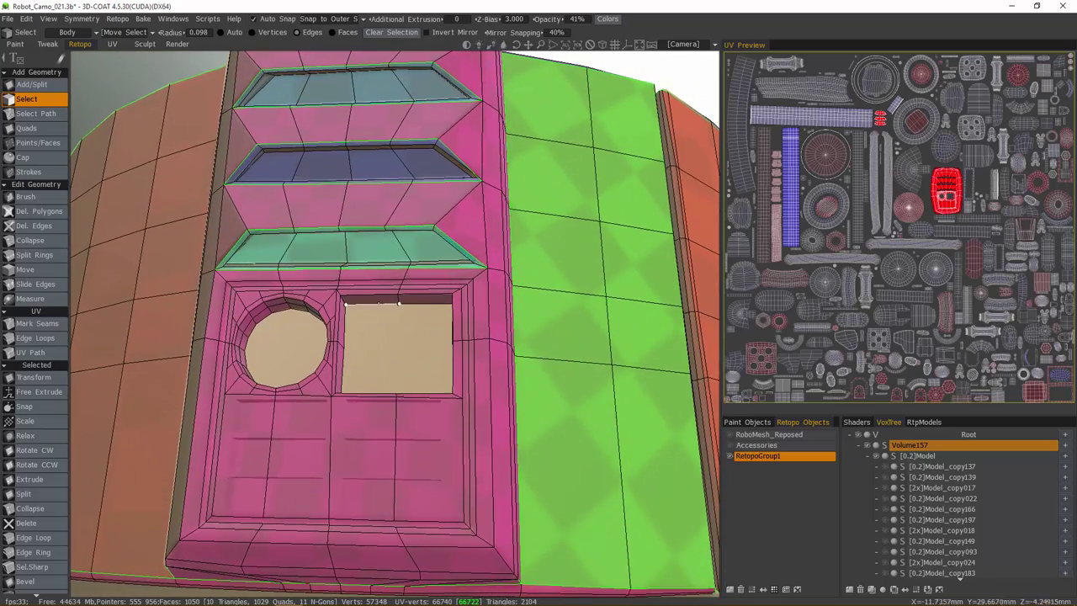
left_click(382, 304)
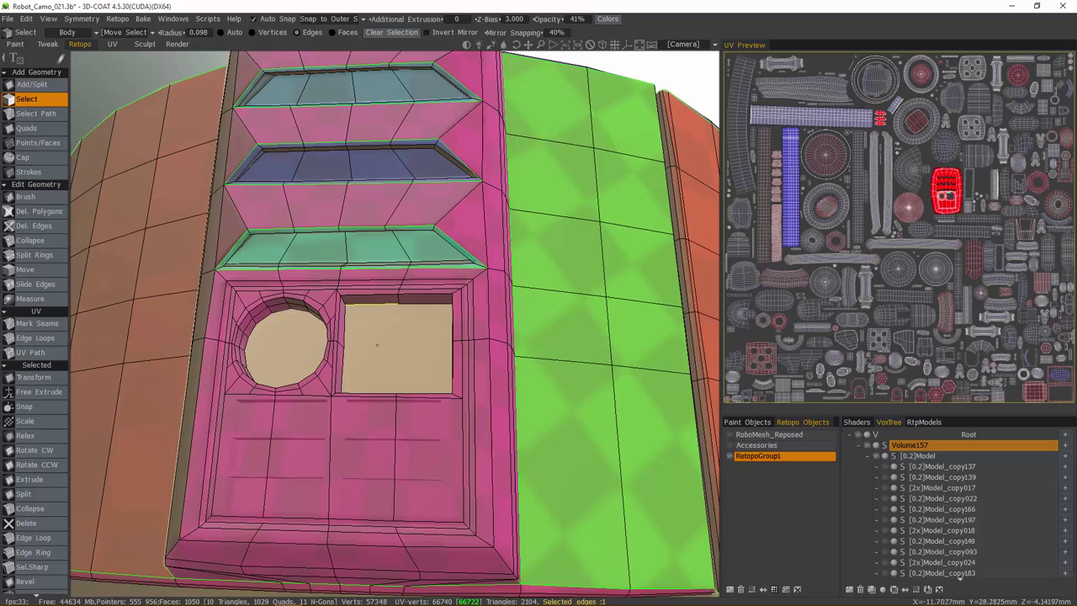
left_click(36, 538)
mouse_move(123, 484)
middle_mouse_down()
mouse_move(126, 438)
mouse_move(112, 462)
mouse_move(139, 474)
mouse_move(132, 487)
middle_mouse_up()
left_click_drag(131, 482, 198, 465)
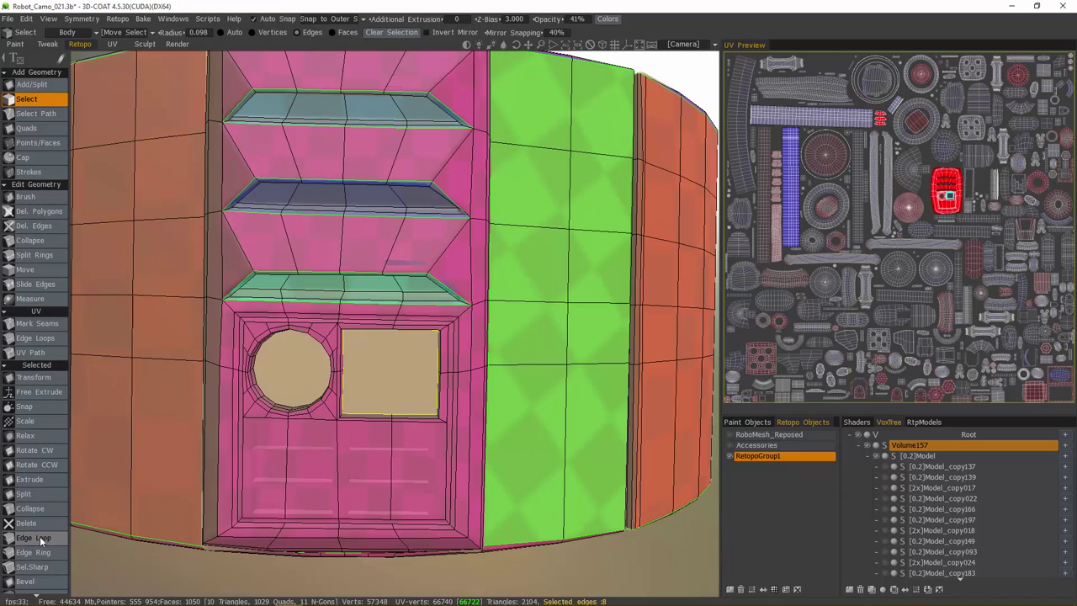
Step: Try to extrude the selected edge loop around the square opening
left_click(32, 484)
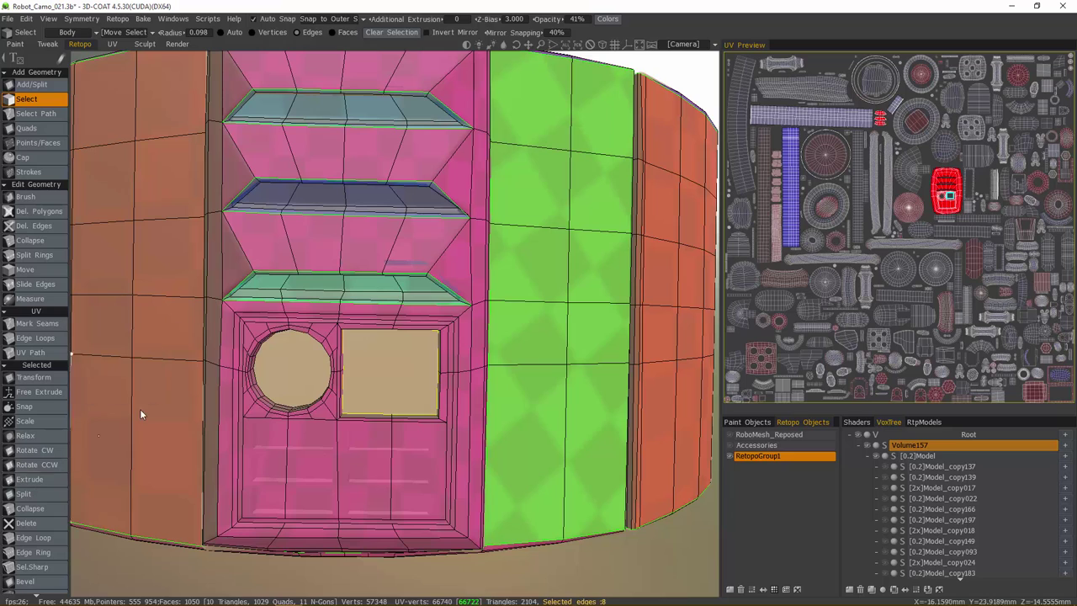
mouse_move(396, 362)
left_mouse_down("alt")
mouse_move(370, 391)
mouse_move(440, 383)
mouse_move(387, 376)
left_mouse_up("alt")
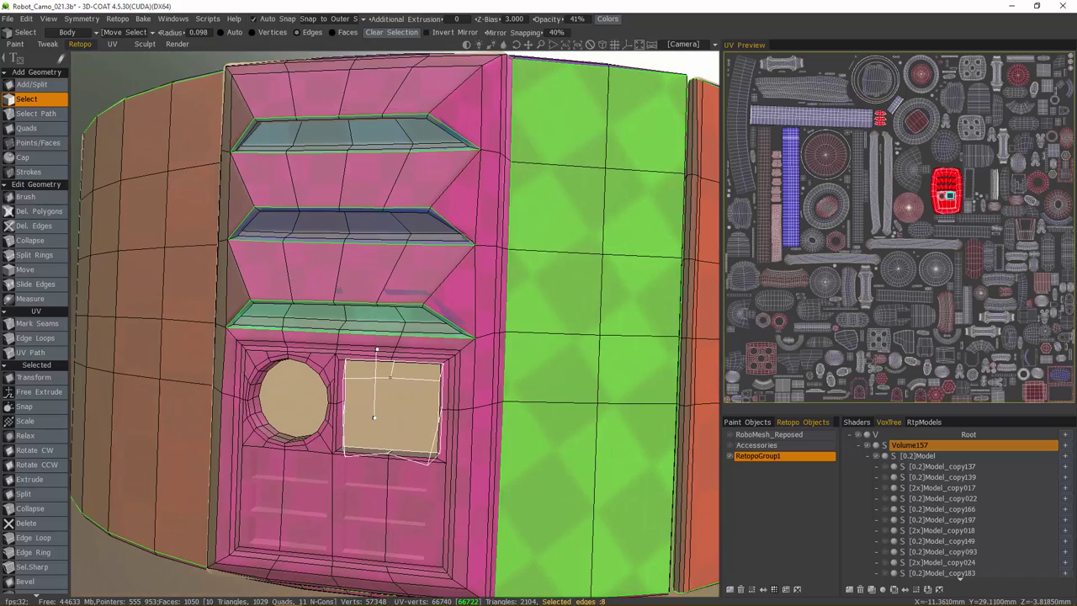
key("Escape")
left_click_drag(332, 291, 392, 415, "alt")
right_click_drag(391, 415, 347, 391, "alt")
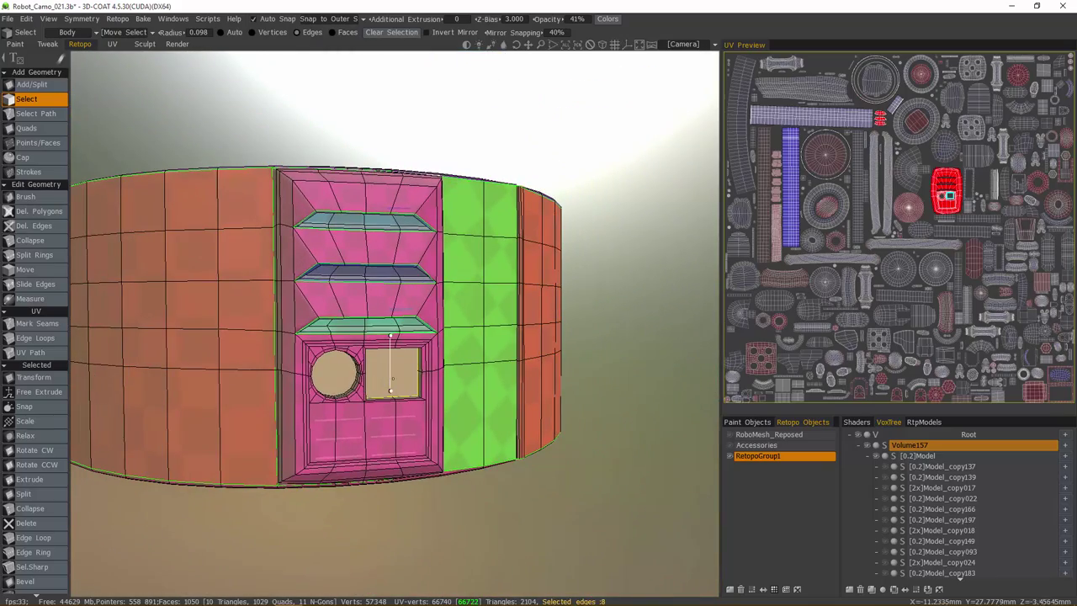
left_click_drag(592, 511, 594, 505, "alt")
right_click_drag(595, 505, 590, 502, "alt")
key("Escape")
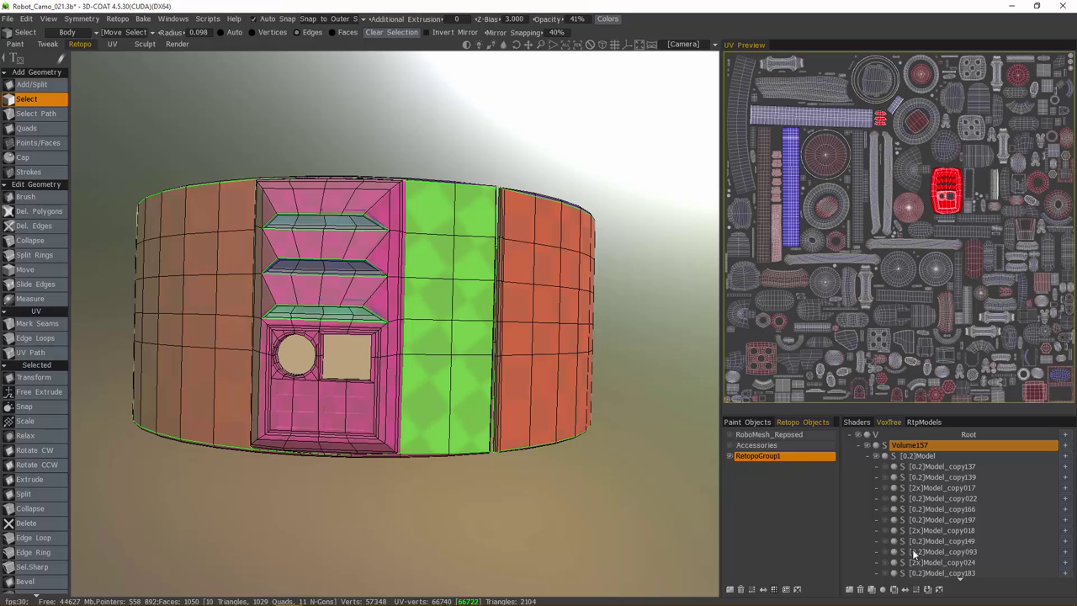
Step: Show the Knob volume and hide the RetopoGroup1 retopo mesh
scroll(940, 453, "down", 4)
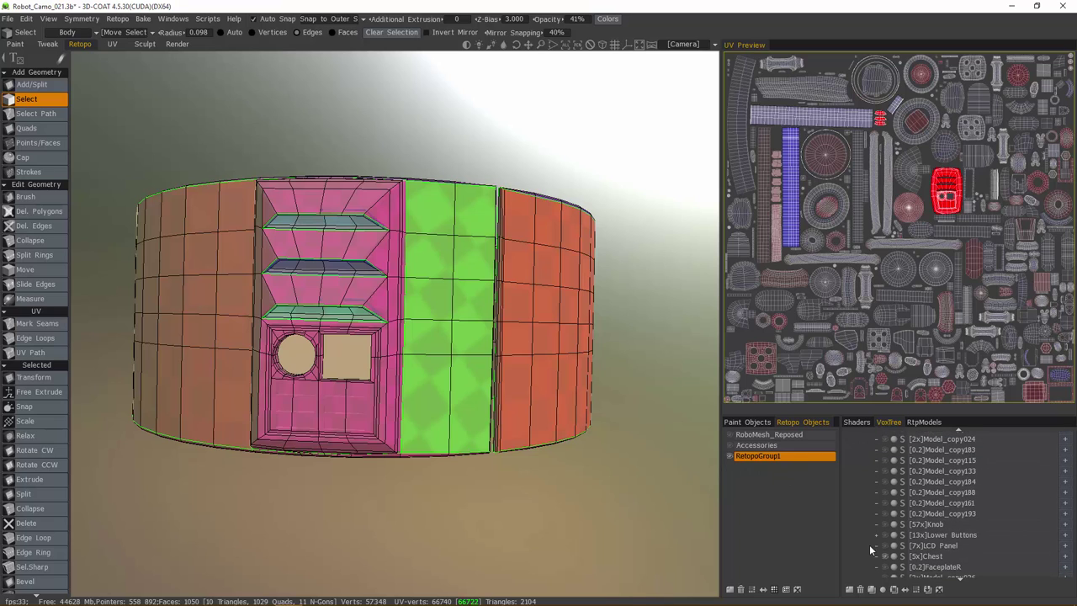
left_click(884, 524)
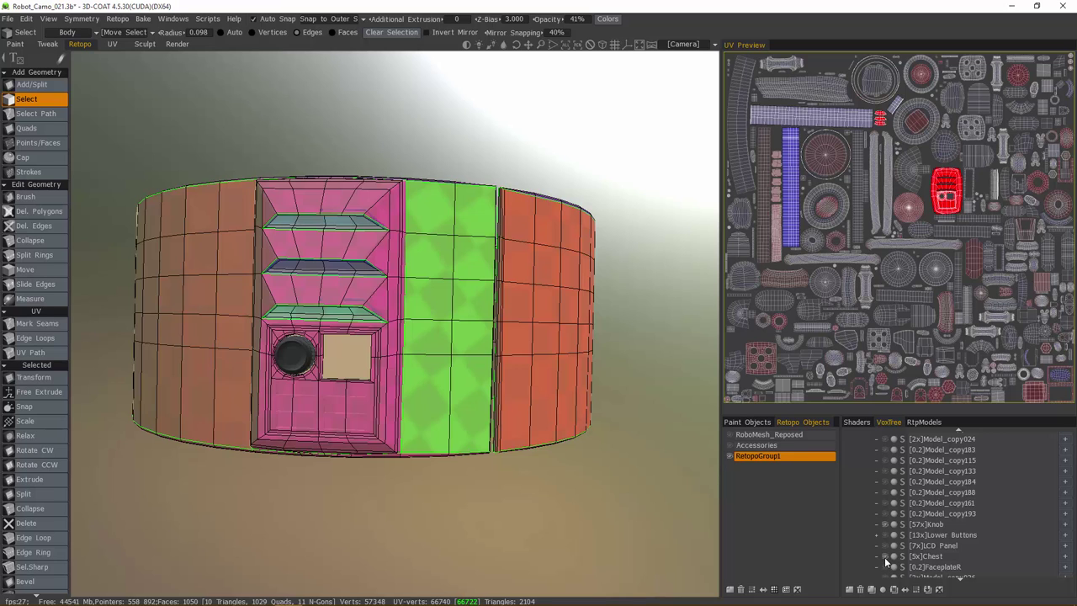
left_click(885, 556)
left_click(730, 456)
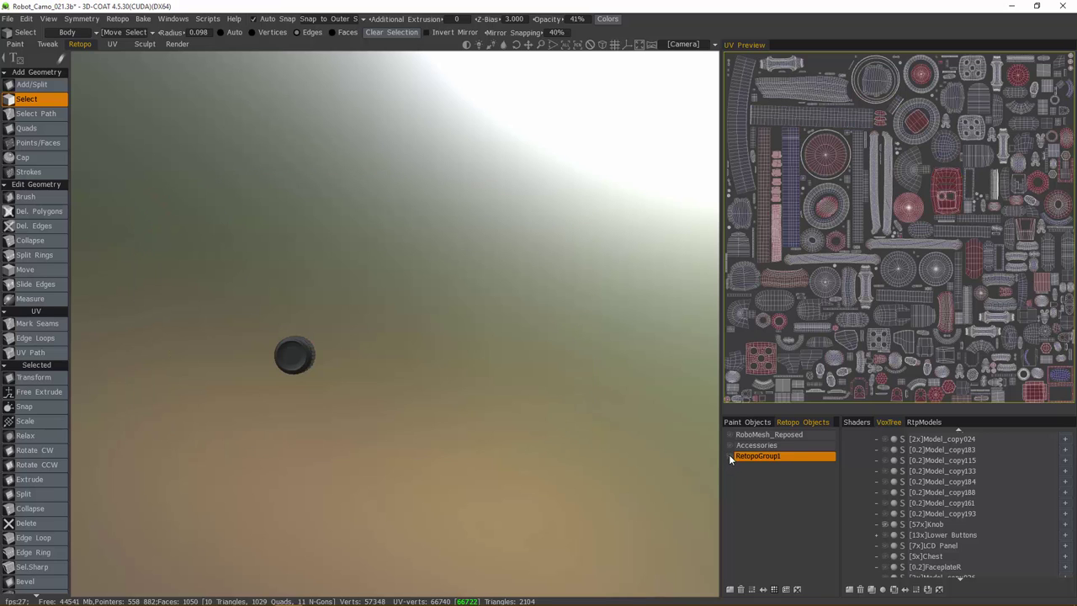
Step: Add a new retopo group and switch the viewport to an orthographic side view of the knob
left_click(731, 446)
left_click_drag(454, 336, 581, 396)
left_click(730, 446)
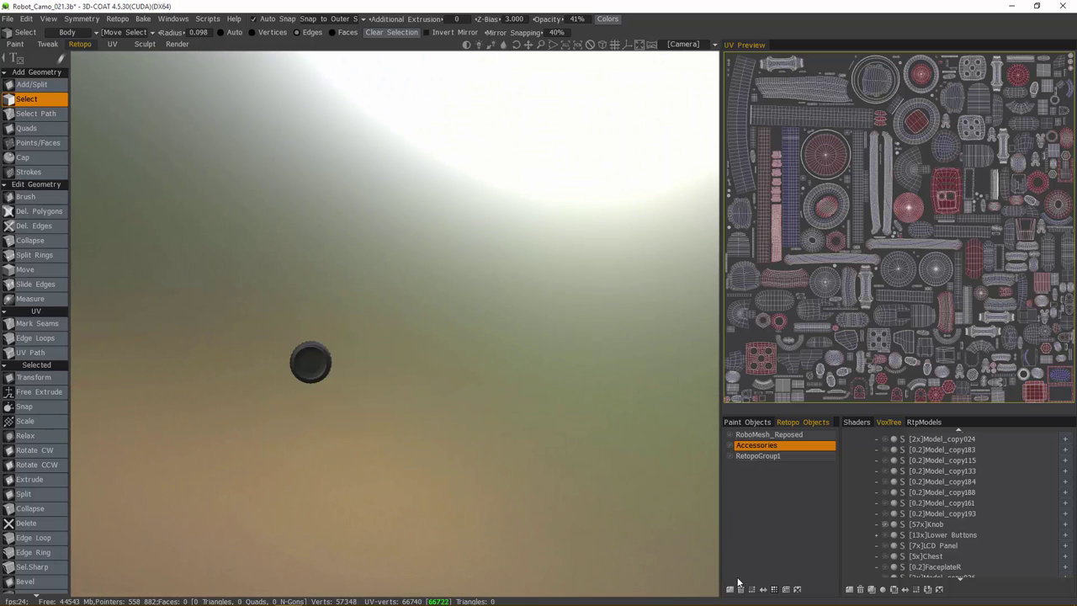
left_click(730, 590)
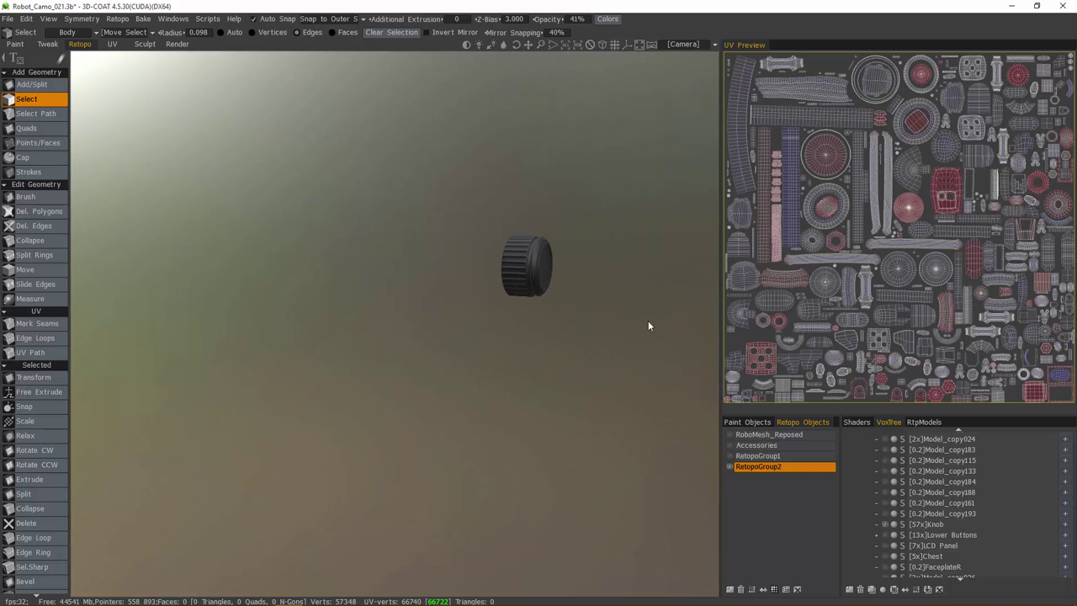
left_click_drag(648, 326, 509, 253)
left_click(602, 45)
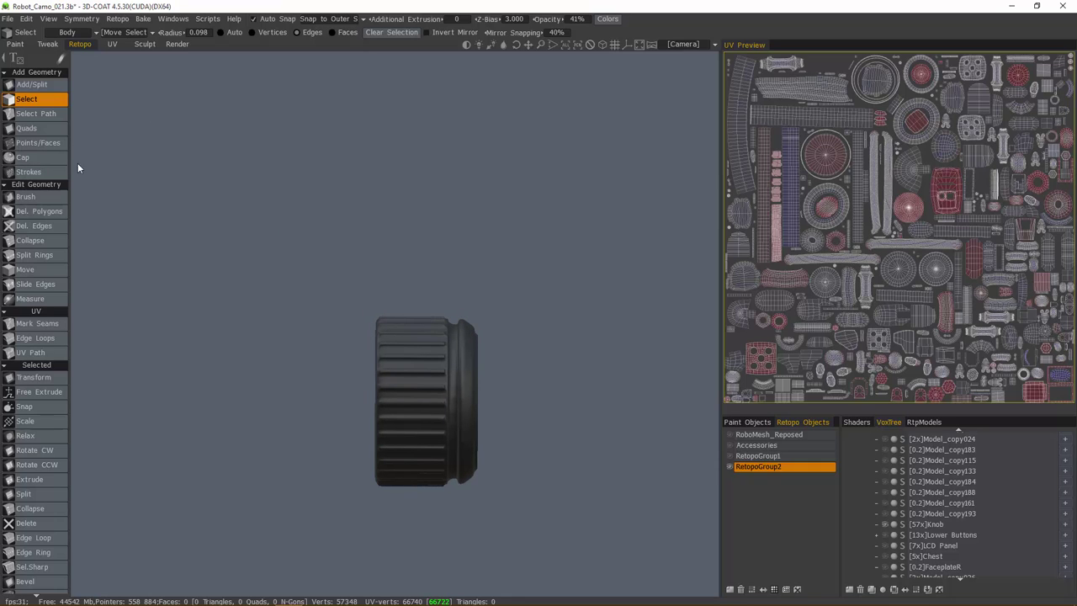
Step: Draw two straight slicing strokes across the knob, one at each end of its ribbed section
left_click(28, 172)
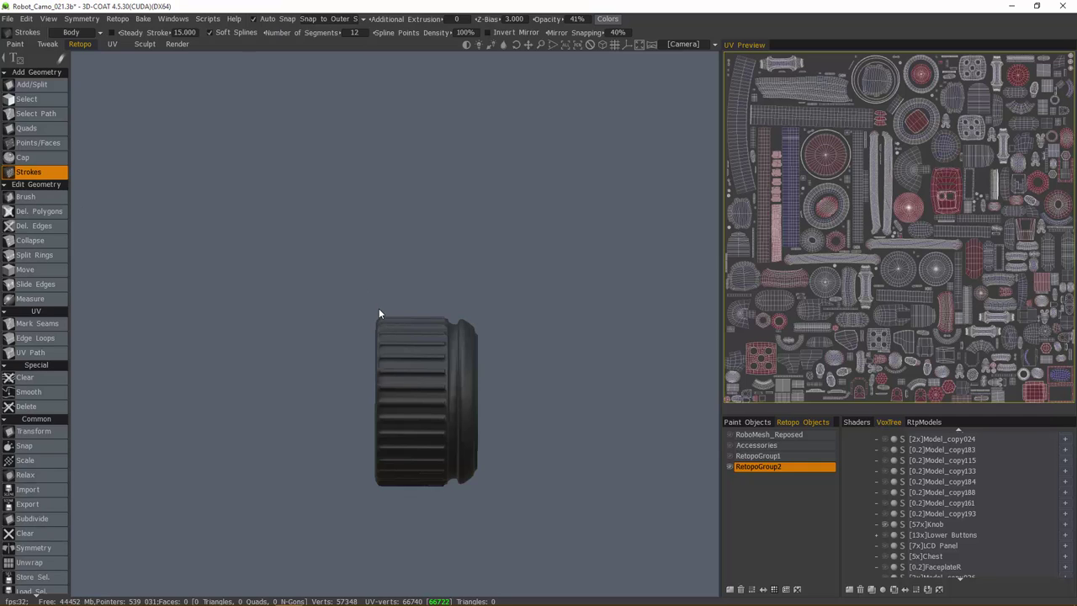
left_click(380, 319)
left_click(377, 505)
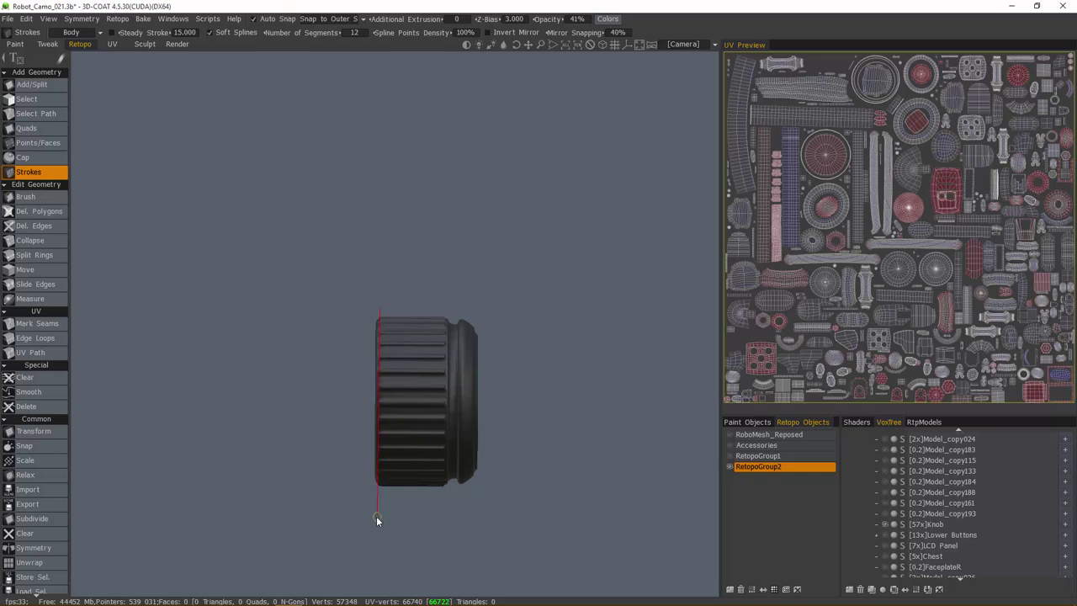
key("Return")
left_click(446, 308)
left_click(447, 513)
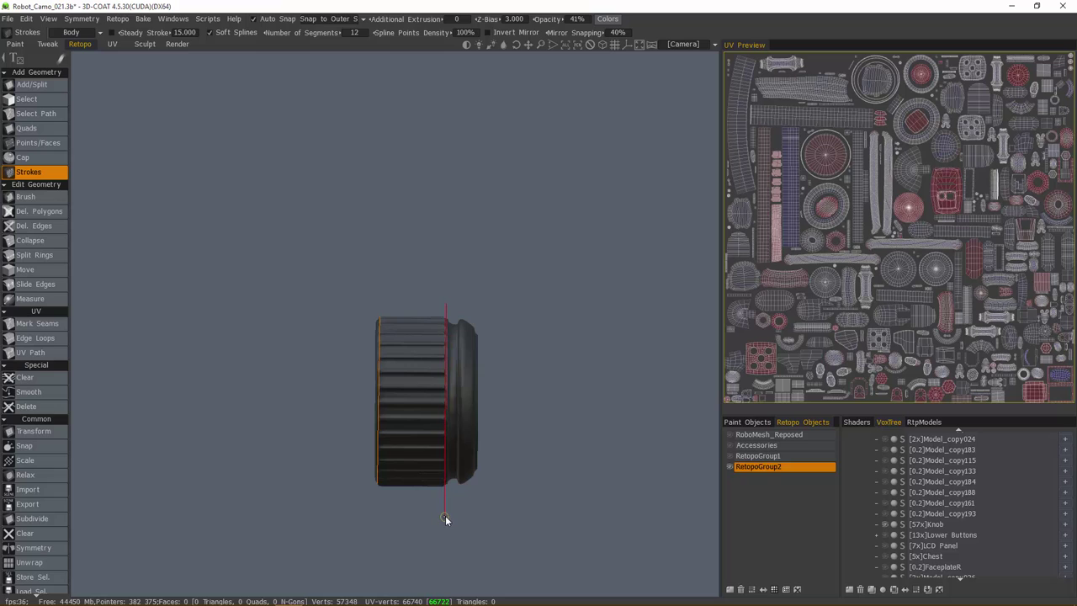
key("Return")
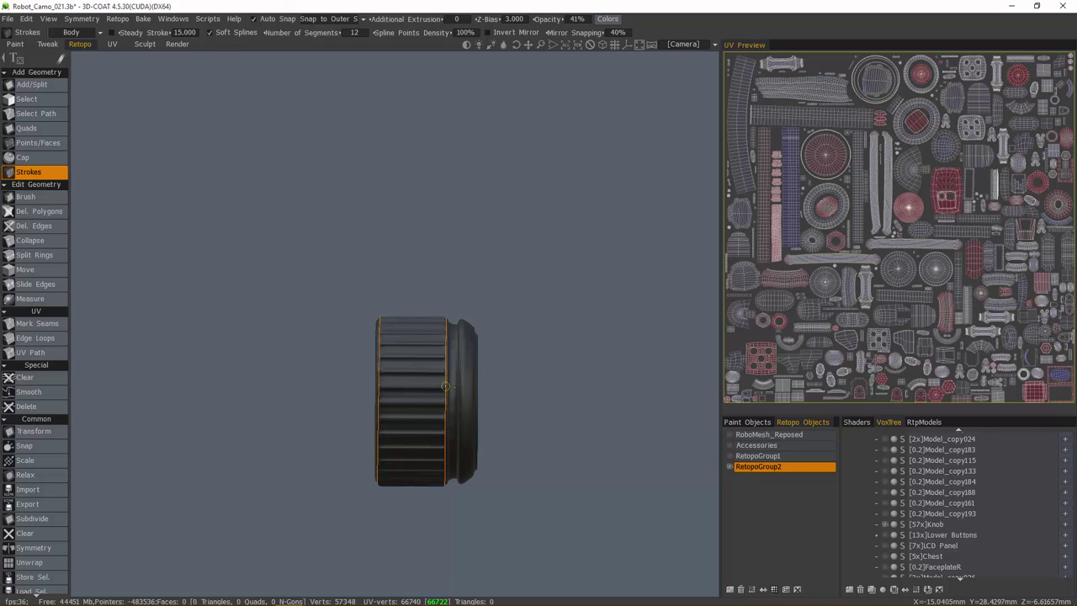
Step: Try to generate the ring mesh from a connecting stroke with 24 segments, and remove that stroke
left_click(378, 387)
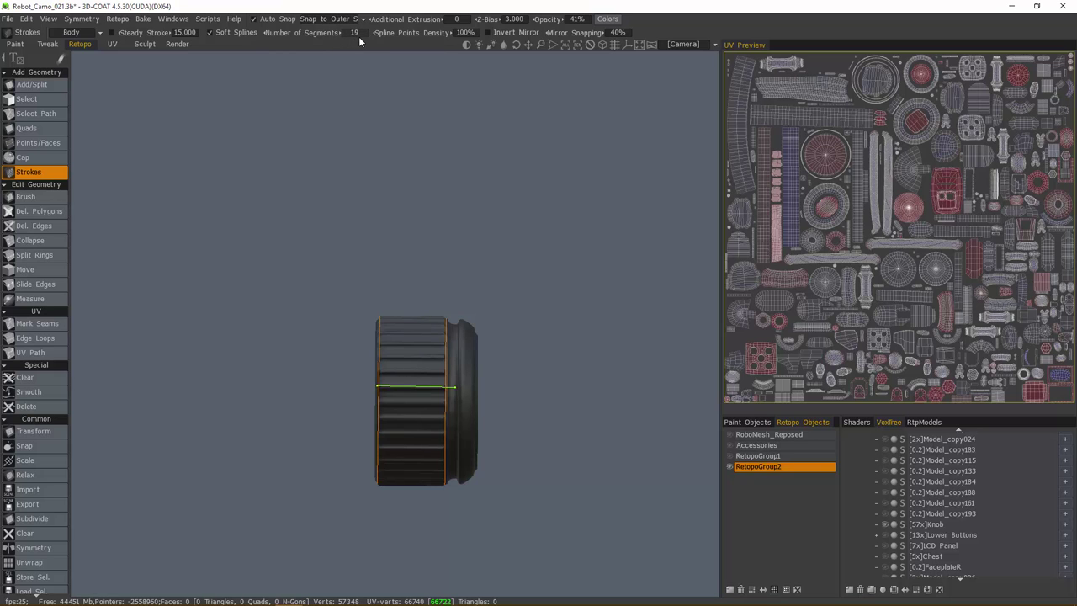
left_click_drag(368, 39, 374, 39)
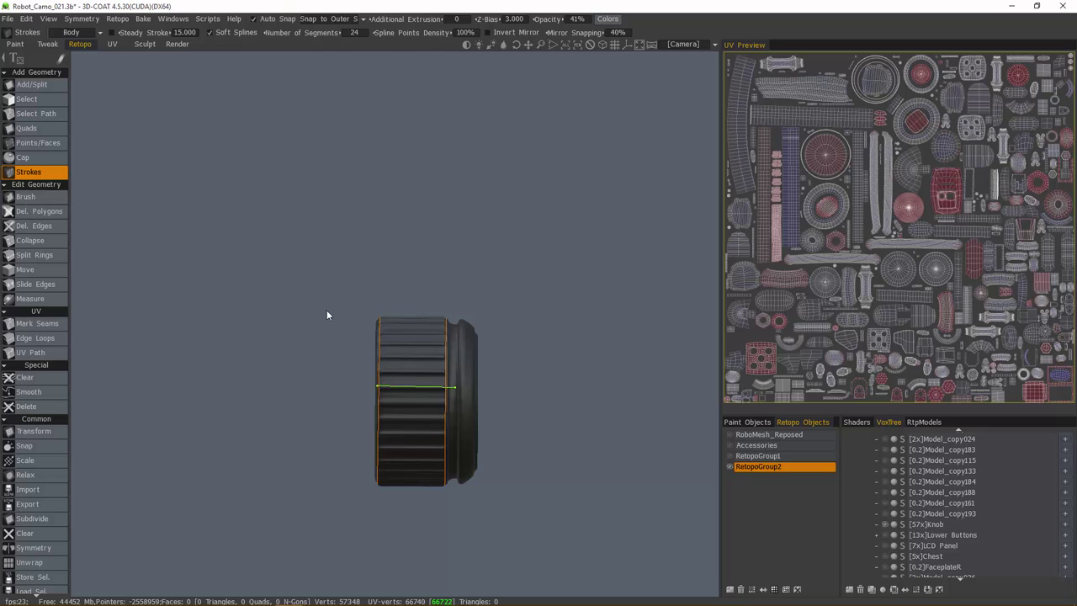
key("Return")
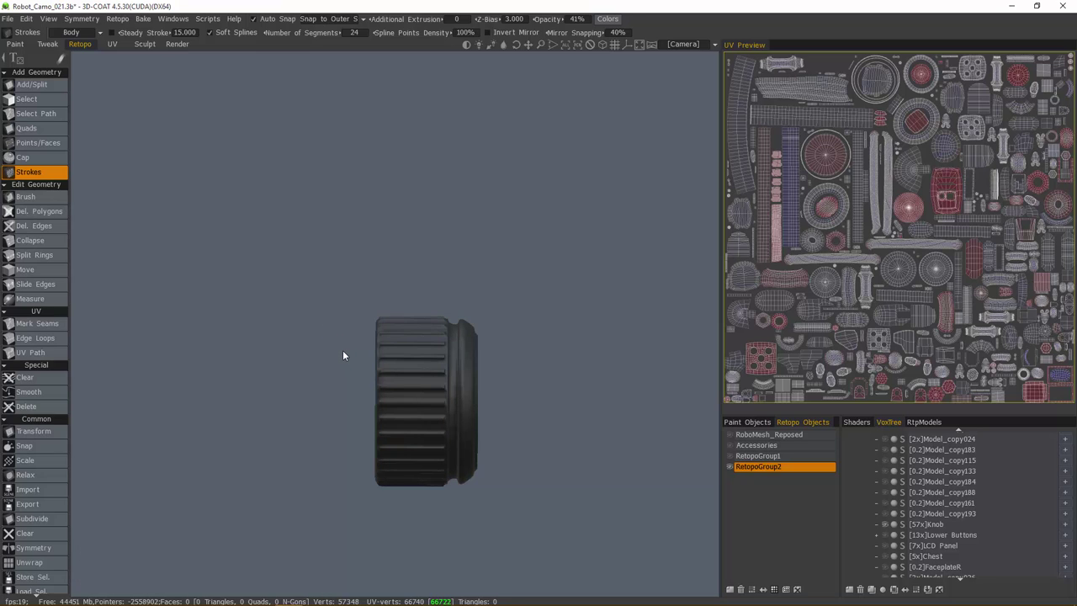
key("ctrl+z")
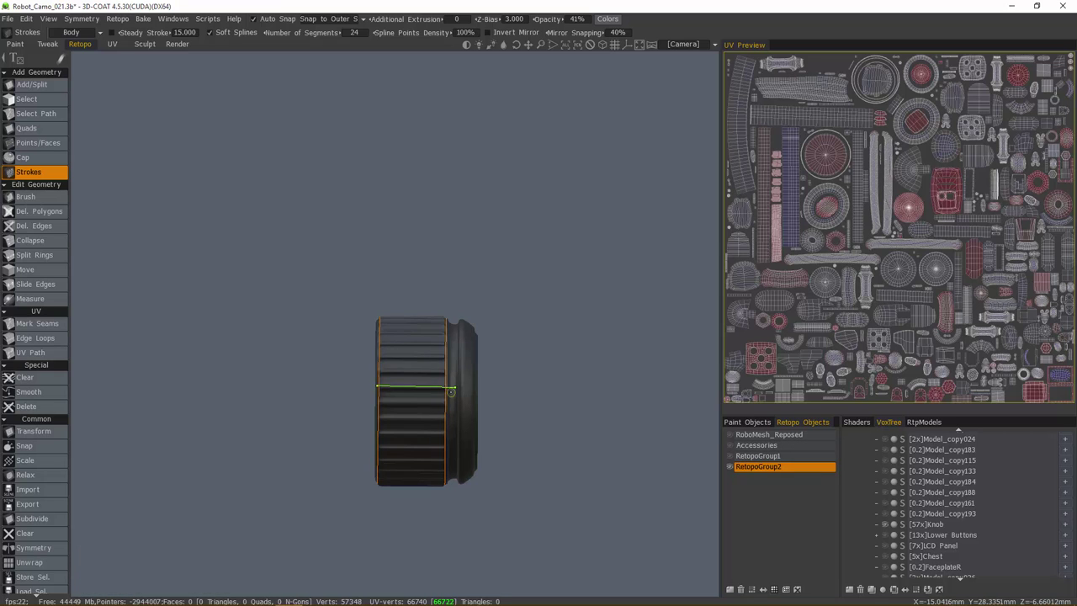
key("Delete")
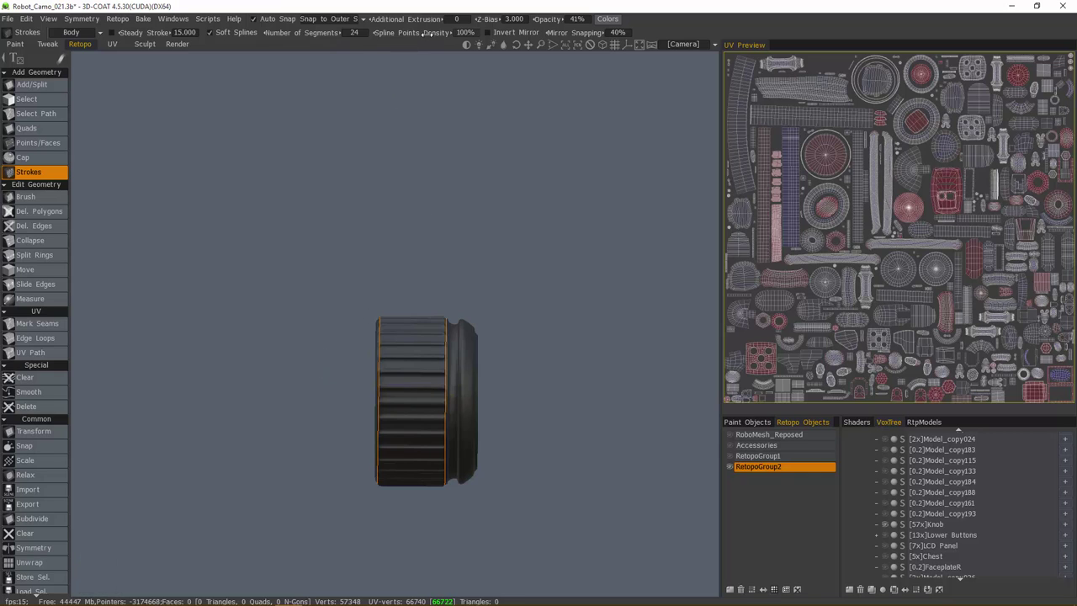
Step: Set Spline Points Density to 304% and draw a new stroke connecting the knob's two slice loops
left_click_drag(473, 45, 476, 42)
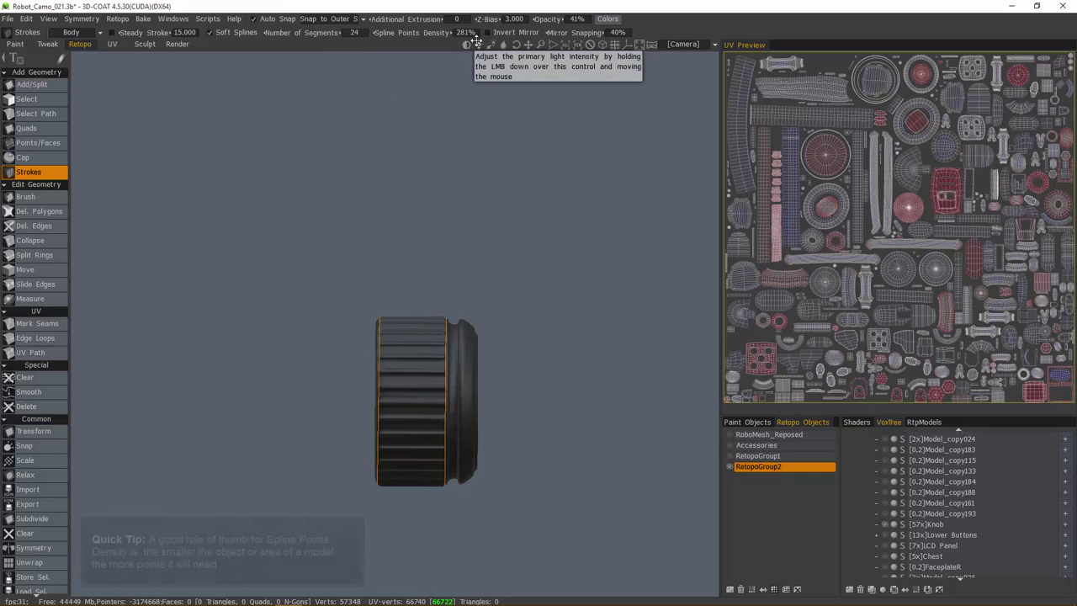
mouse_move(454, 384)
left_mouse_down()
mouse_move(378, 384)
mouse_move(392, 386)
left_mouse_up()
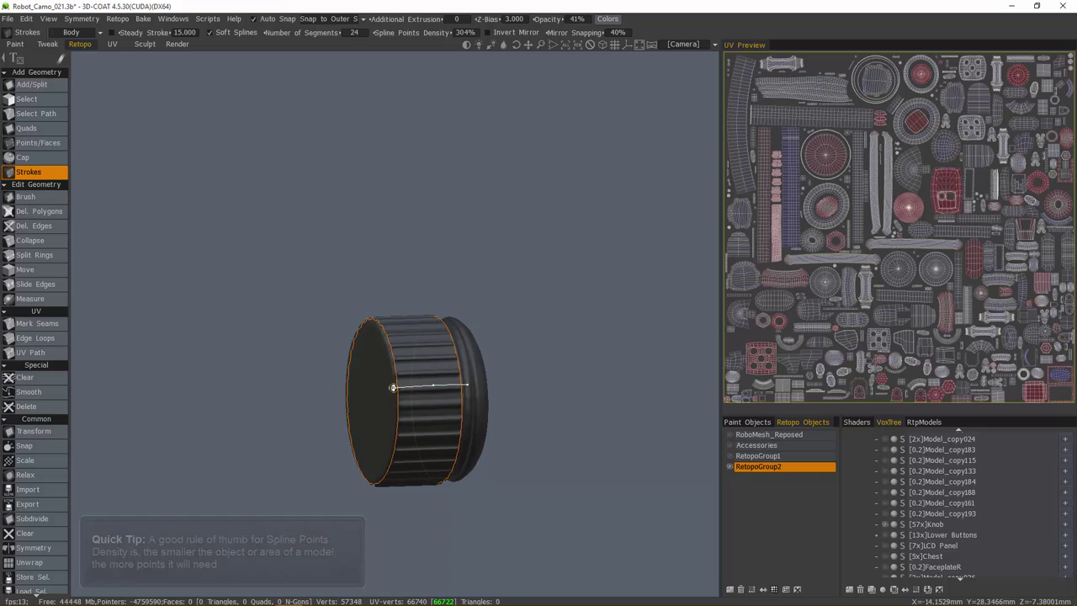
left_click_drag(528, 167, 459, 165)
right_click_drag(459, 165, 445, 227)
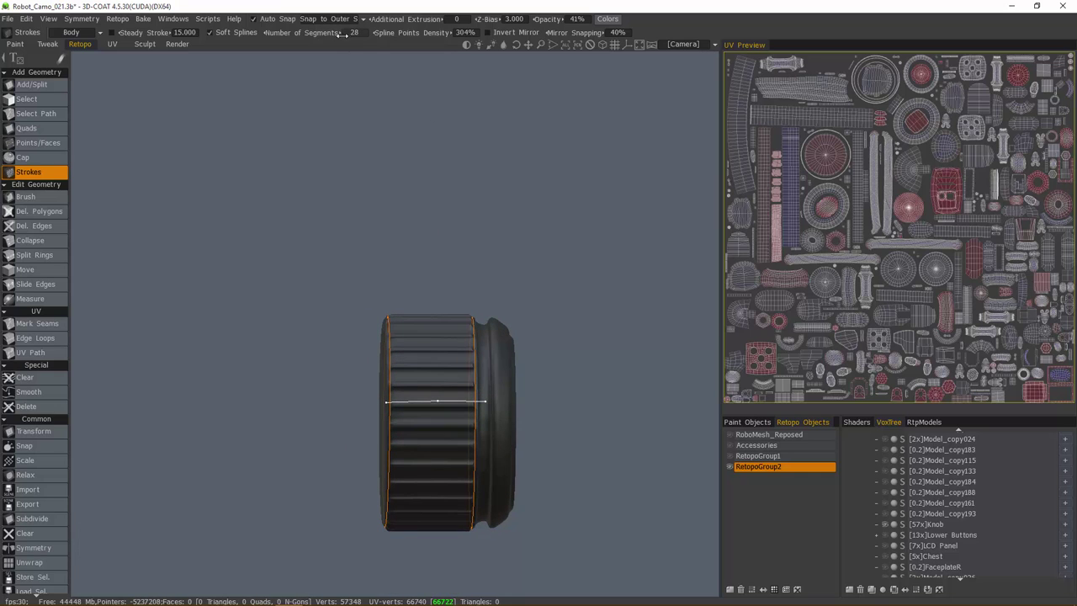
Step: Set the number of segments to 32 and generate the ring of faces around the knob's ribbed section
left_click_drag(342, 33, 353, 38)
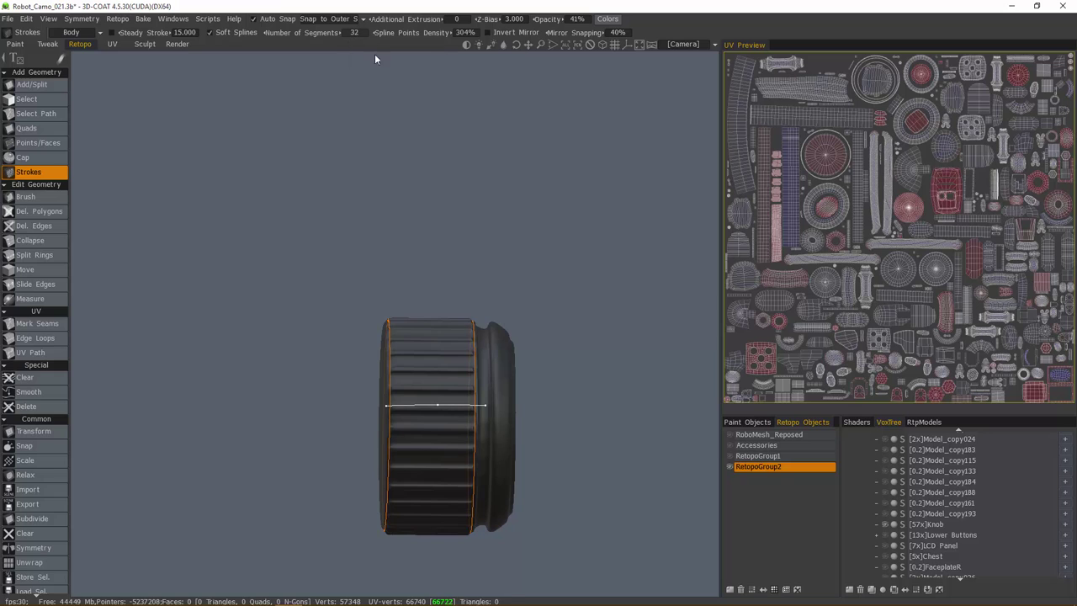
key("Return")
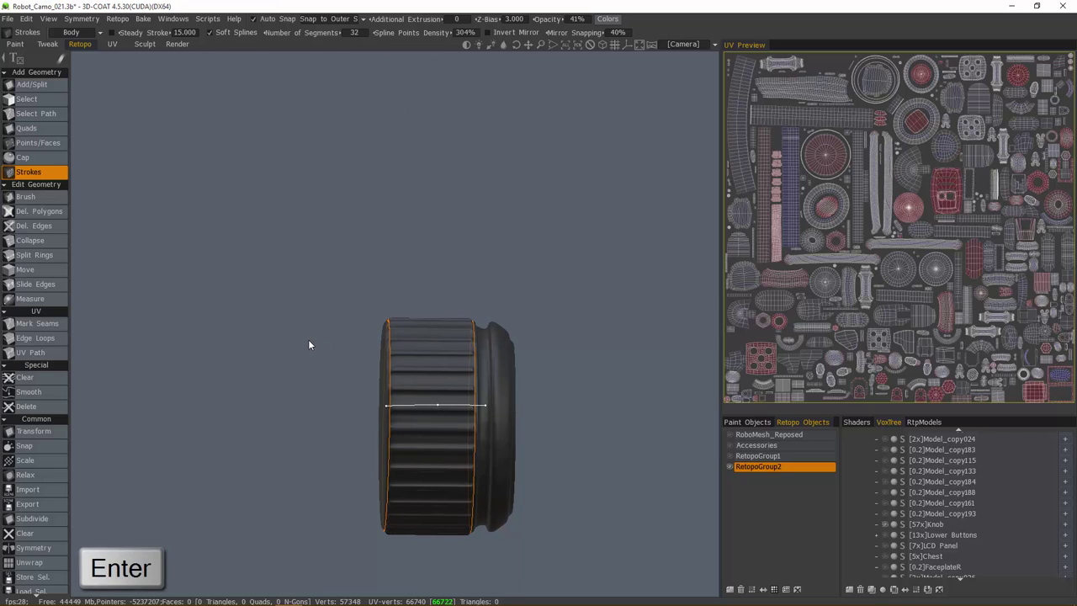
left_click_drag(521, 343, 314, 407, "alt")
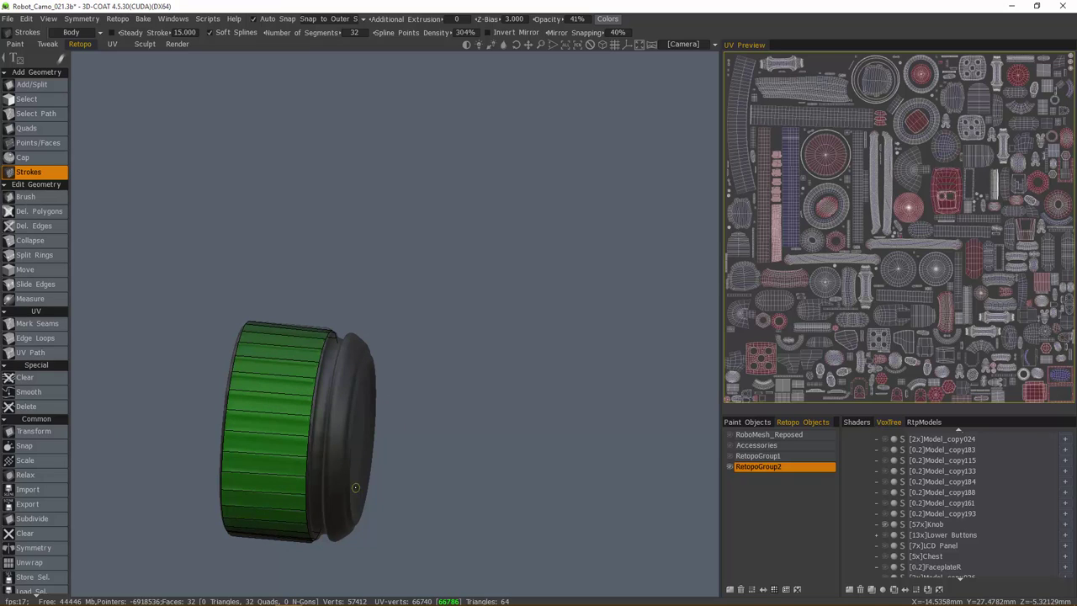
Step: Select the open border edge loop on the groove side of the ribbed ring with Edge Loop
left_click_drag(354, 366, 352, 362, "alt")
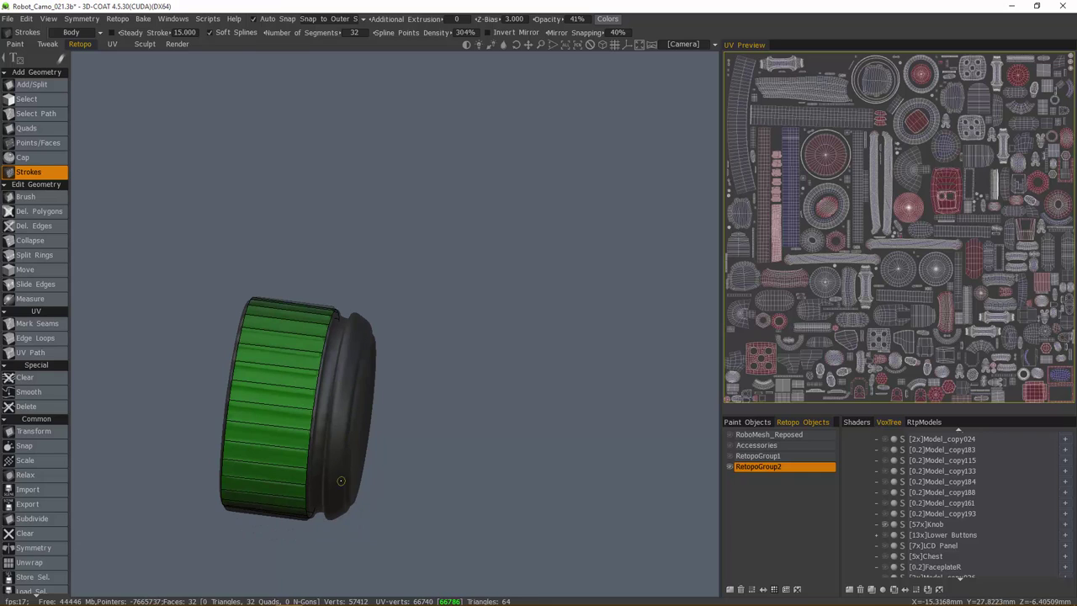
left_click_drag(333, 446, 310, 441, "alt")
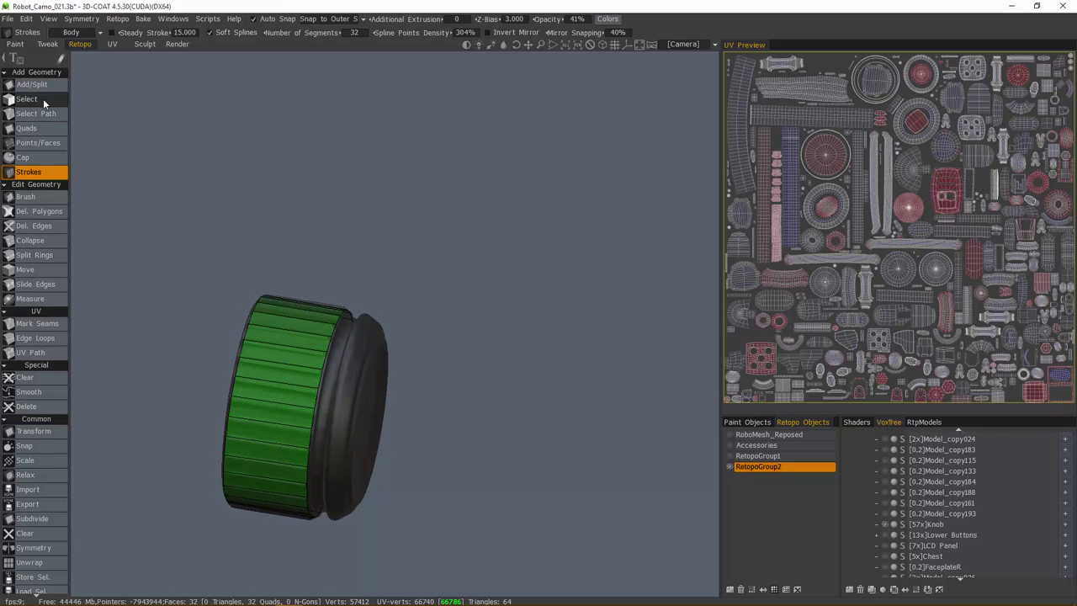
left_click(40, 99)
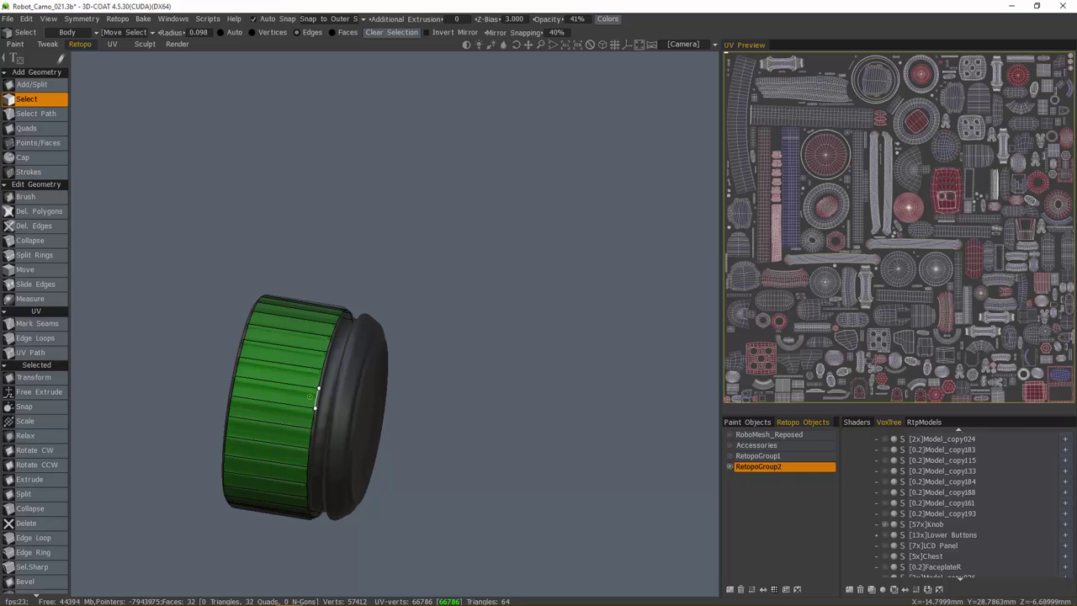
left_click(53, 540)
left_click_drag(157, 416, 156, 424, "alt")
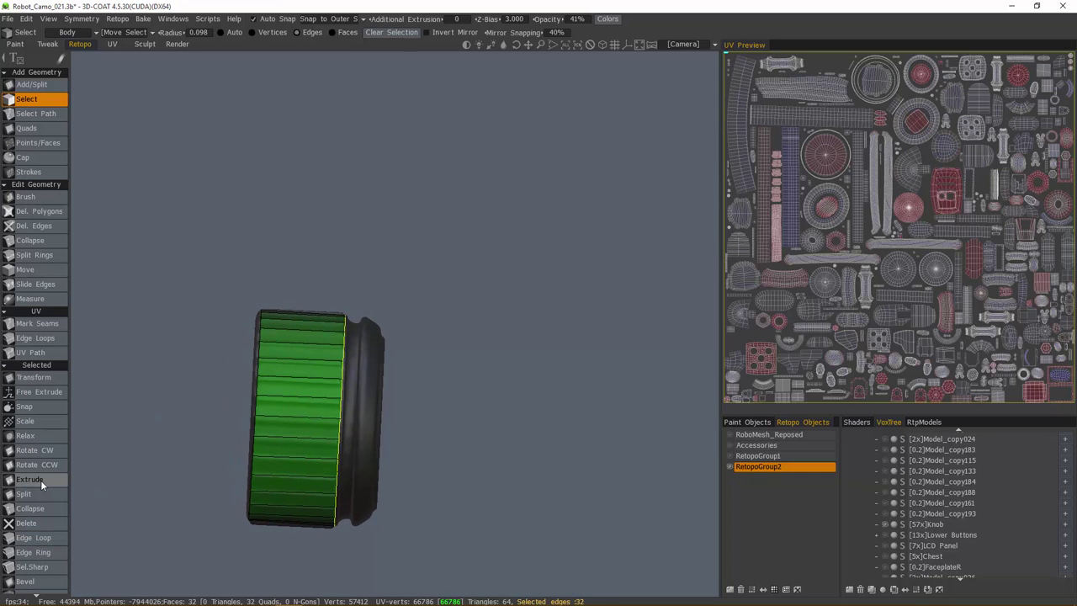
Step: Extrude the selected edge loop twice, down across the knob's groove and up onto the edge of its front rim, then end the extrusion
left_click(41, 480)
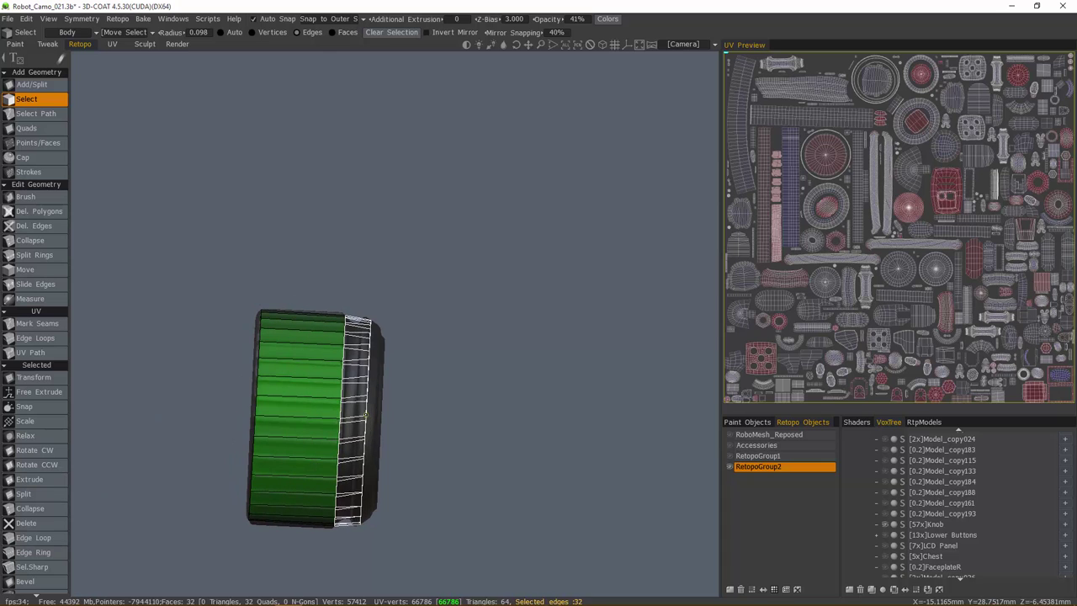
mouse_move(370, 415)
left_mouse_down("alt")
mouse_move(338, 410)
mouse_move(374, 415)
mouse_move(348, 414)
mouse_move(362, 415)
left_mouse_up("alt")
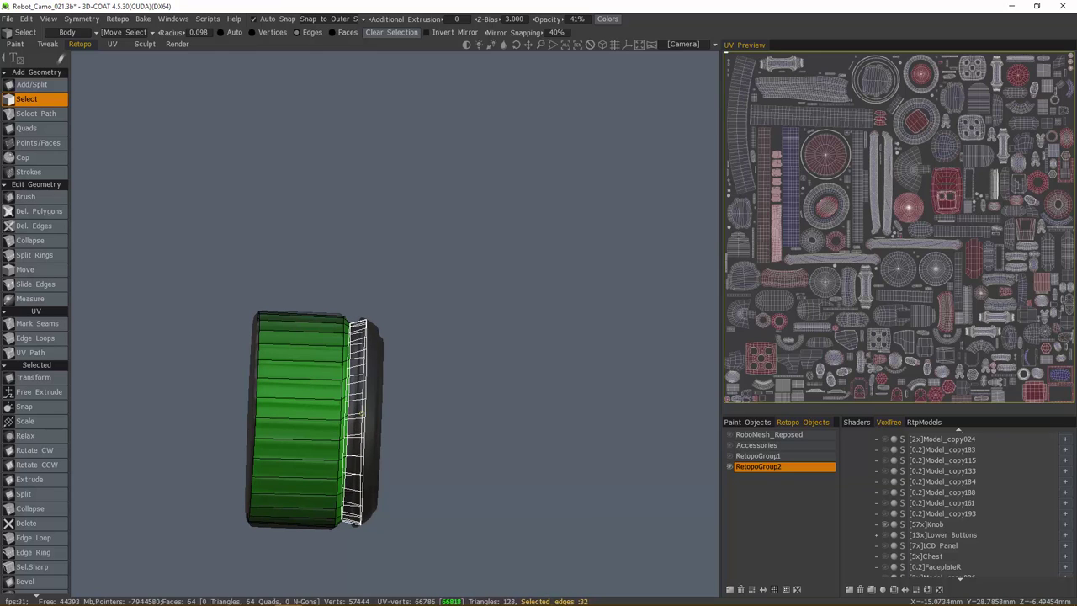
left_click(364, 414)
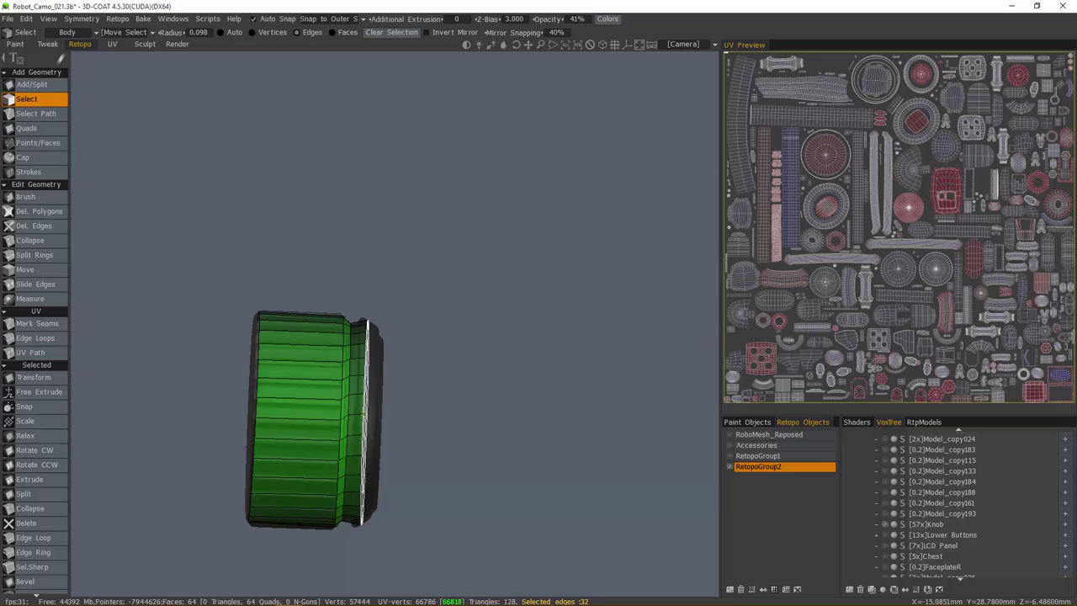
left_click_drag(381, 418, 374, 417, "alt")
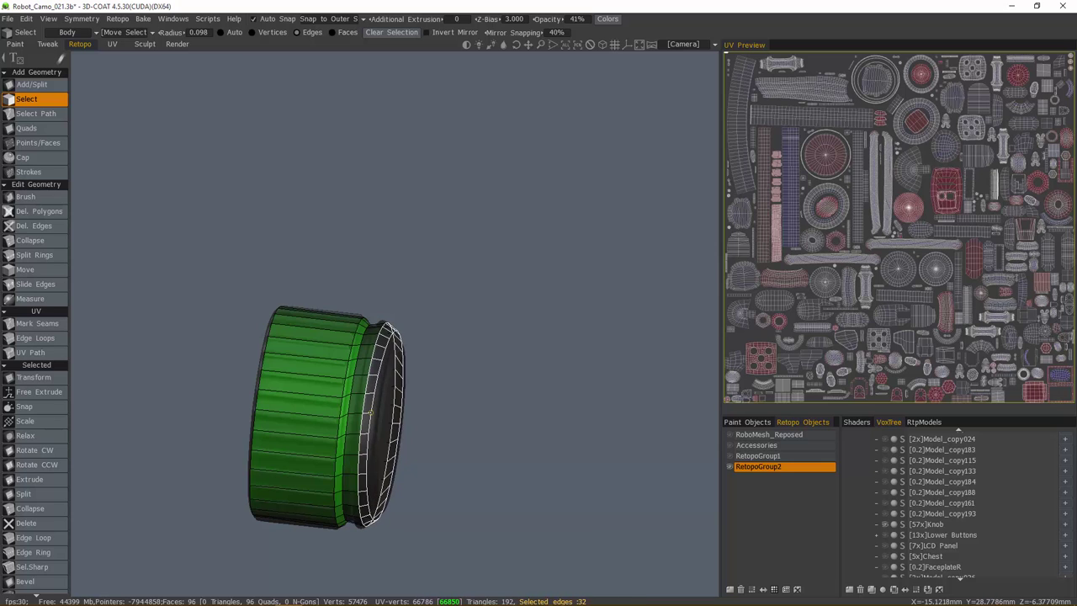
left_click_drag(371, 412, 314, 446, "alt")
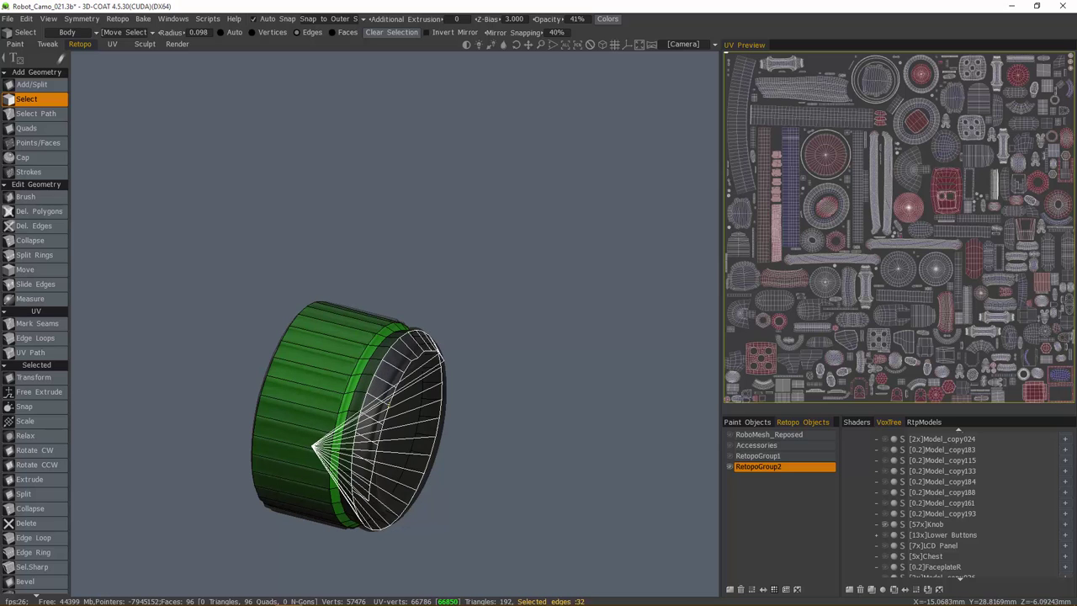
key("Escape")
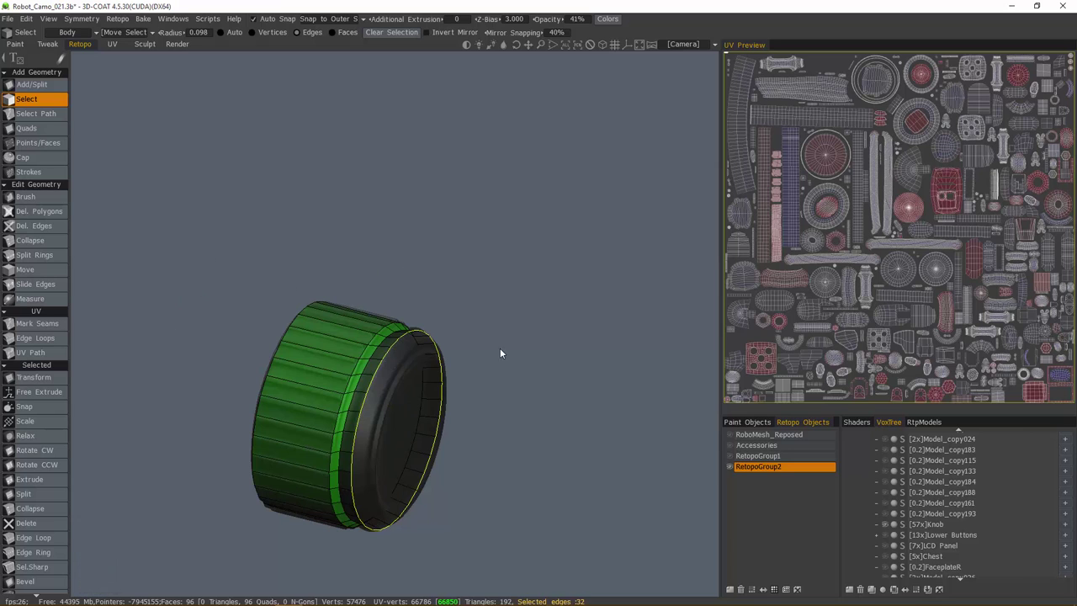
Step: Free-extrude the rim's edge loop, align the gizmo to the main axis, enable Auto fit in local space and close the gizmo
left_click_drag(234, 341, 483, 427)
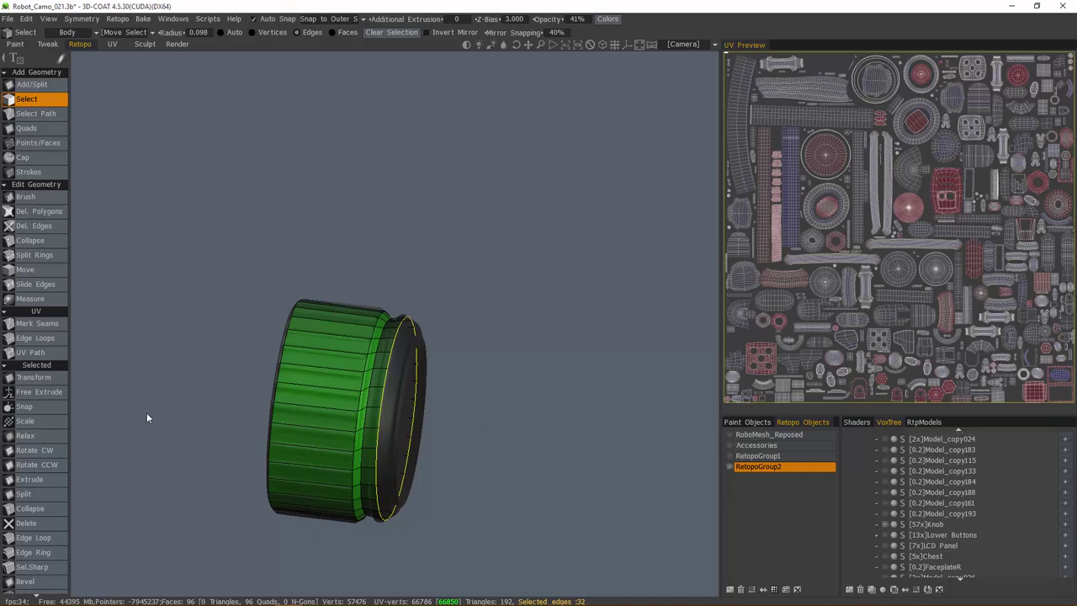
left_click(43, 392)
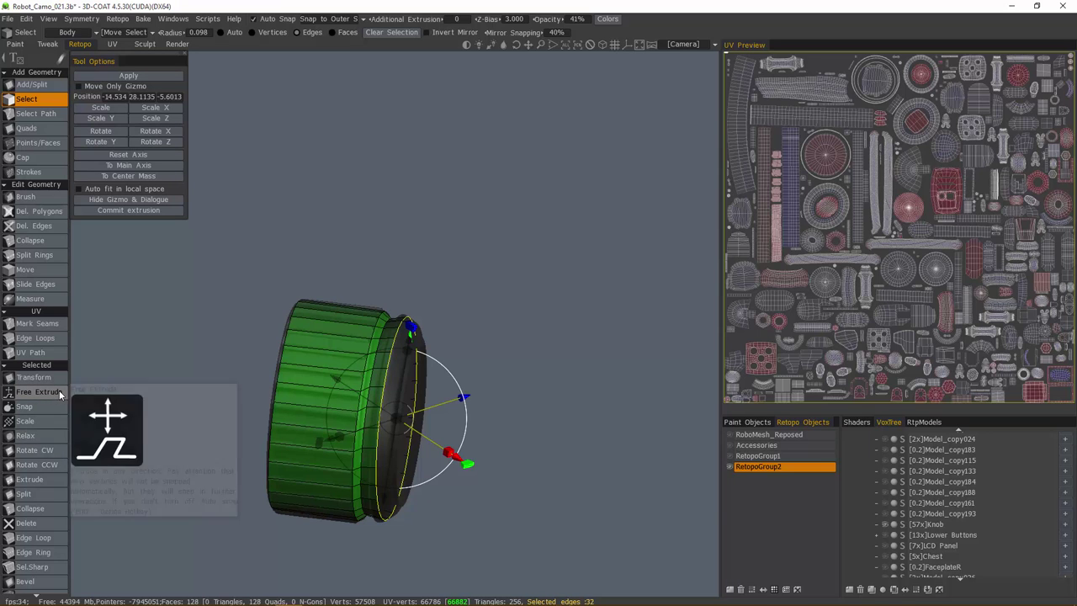
left_click_drag(178, 375, 105, 382)
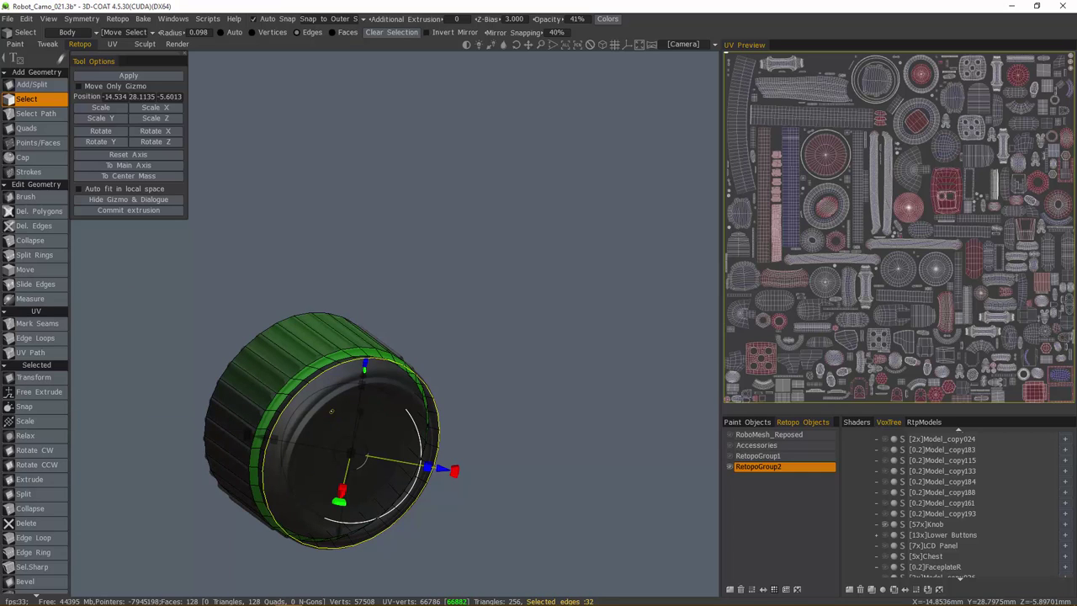
left_click(126, 167)
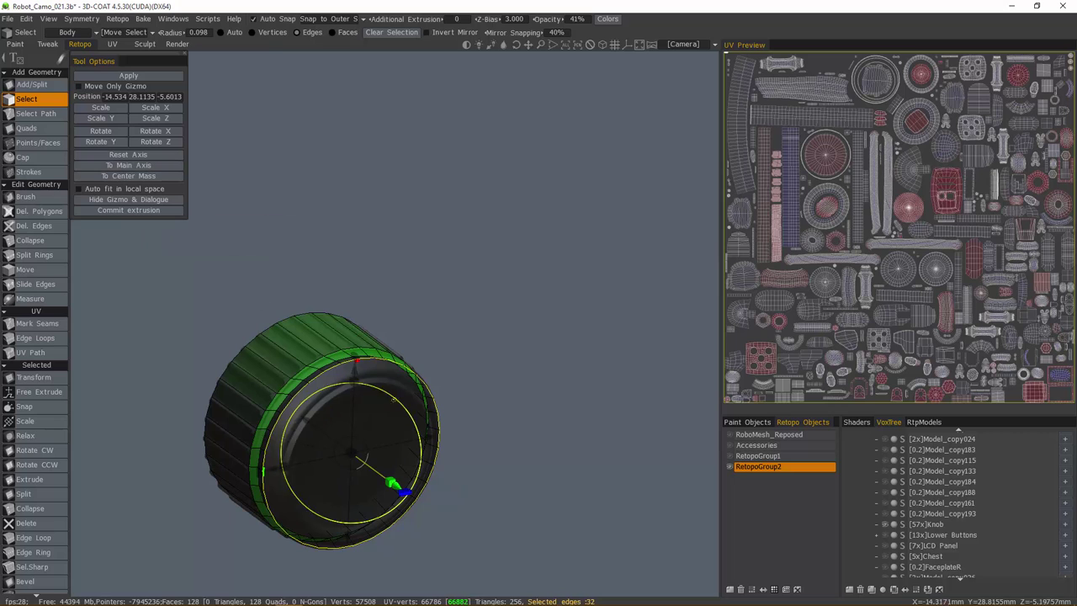
left_click_drag(340, 352, 447, 374, "alt")
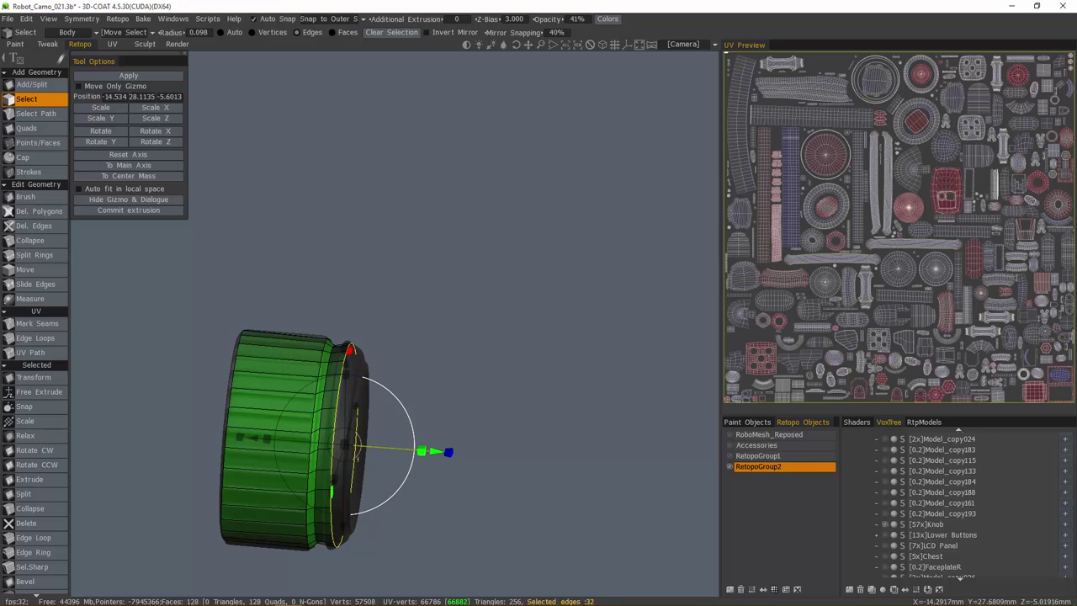
left_click(80, 191)
key("Escape")
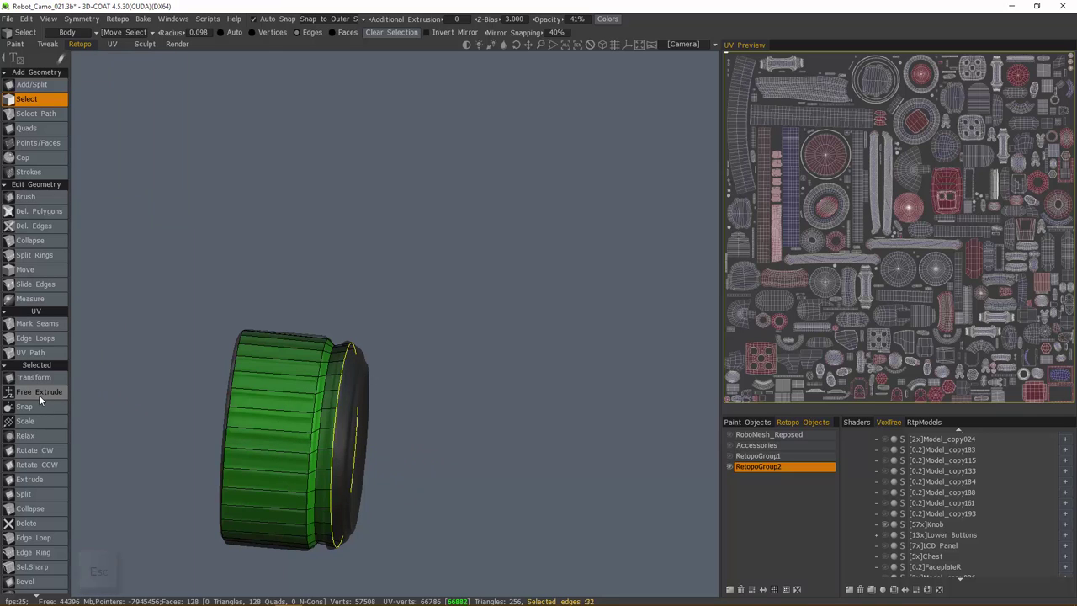
Step: Free-extrude the edge loop outward along the knob's axis and scale it in to fit the front rim's bevel
left_click(41, 392)
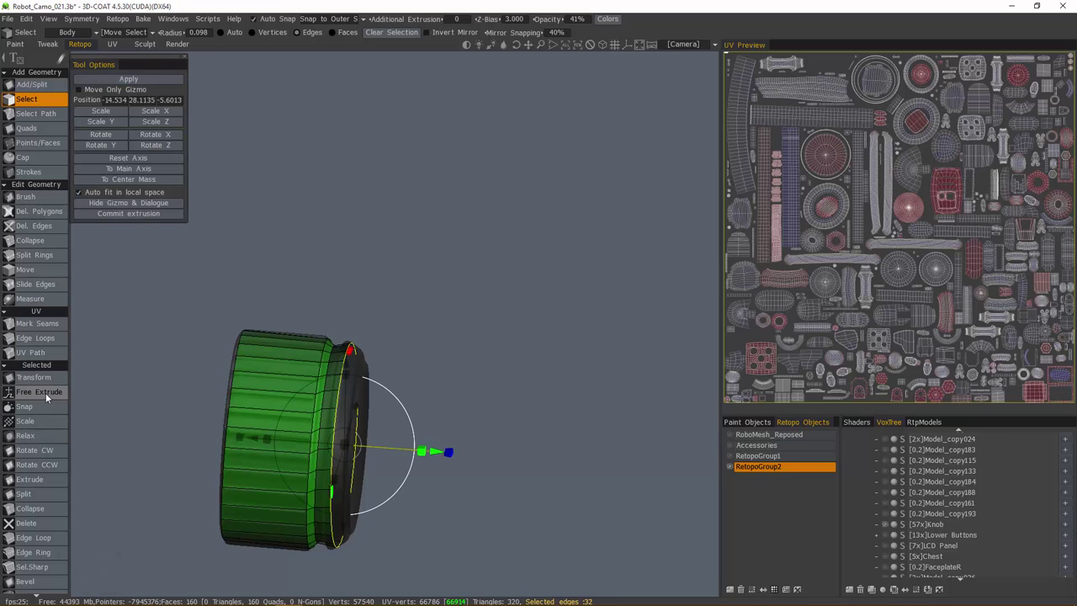
left_click_drag(183, 418, 387, 410)
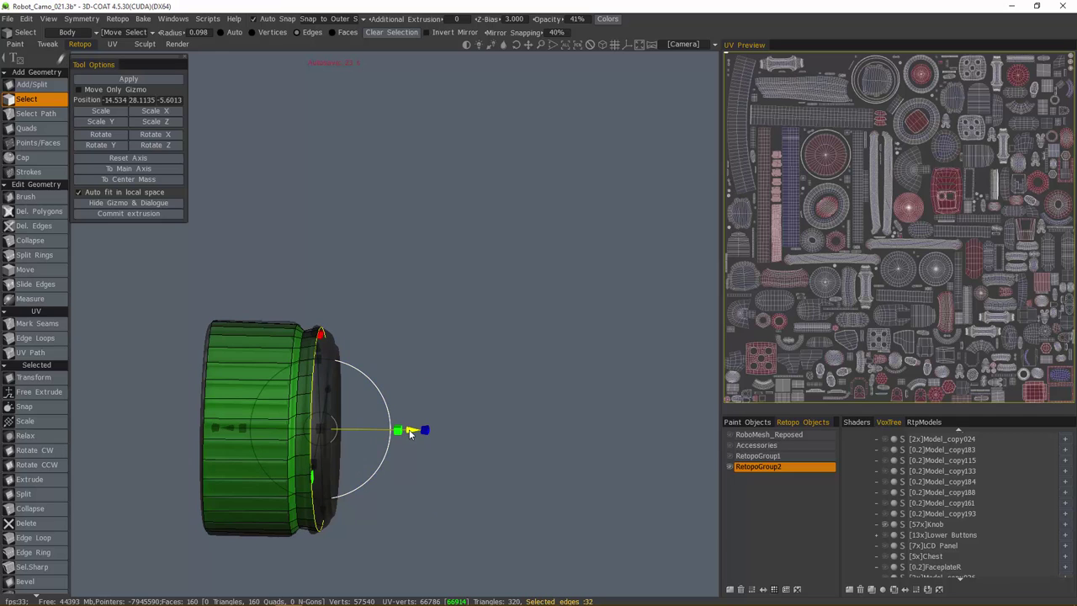
left_click_drag(410, 432, 427, 432)
left_click_drag(336, 431, 575, 366)
middle_click_drag(574, 365, 573, 282, "alt")
right_click_drag(573, 283, 410, 351, "alt")
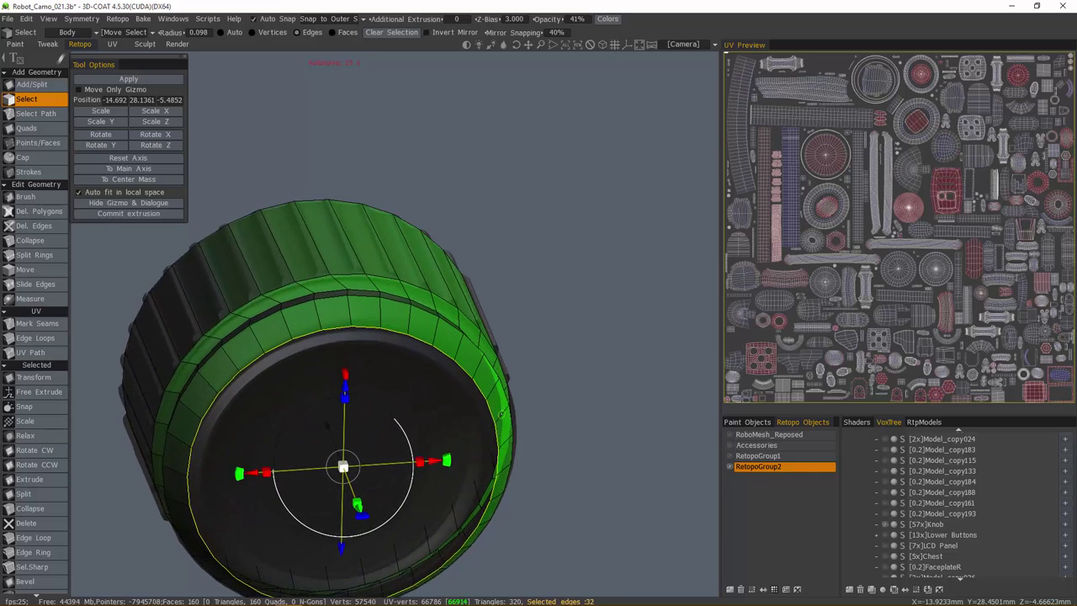
middle_click_drag(411, 351, 431, 355, "alt")
left_click_drag(431, 355, 488, 399, "alt")
middle_click_drag(489, 399, 524, 349, "alt")
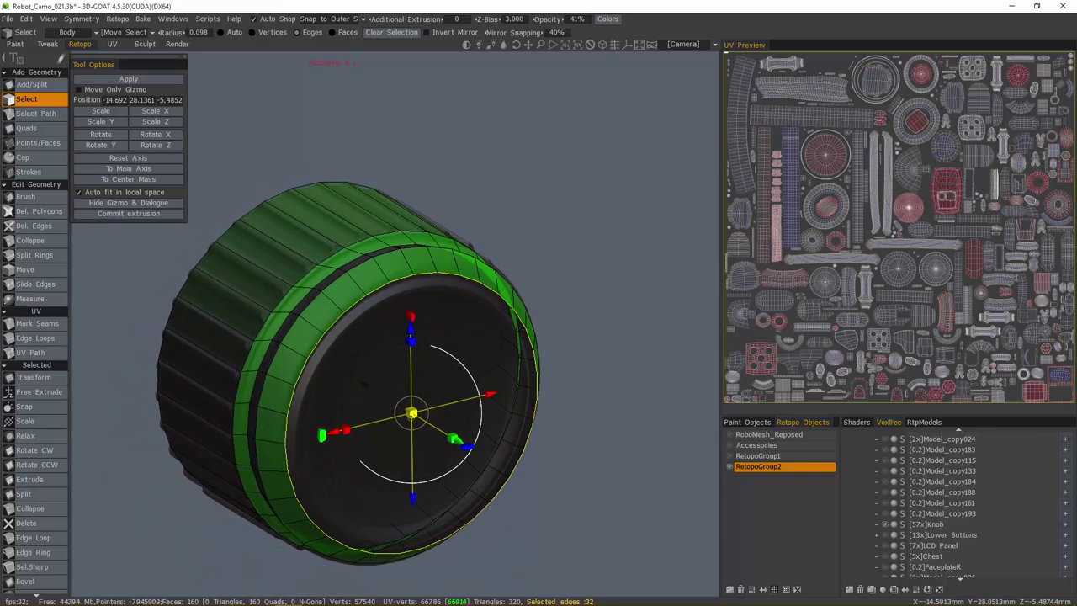
left_click_drag(523, 348, 395, 303, "alt")
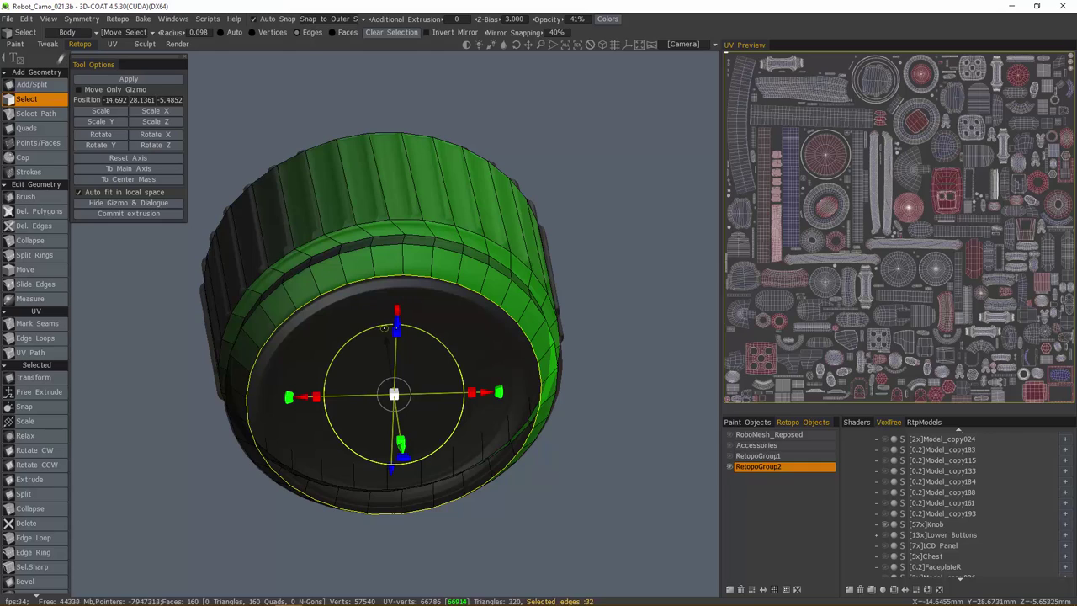
Step: Shift the extruded edge loop slightly to centre it on the knob's front rim
left_click_drag(199, 375, 458, 426)
left_click_drag(556, 426, 430, 375)
middle_click_drag(411, 372, 446, 370)
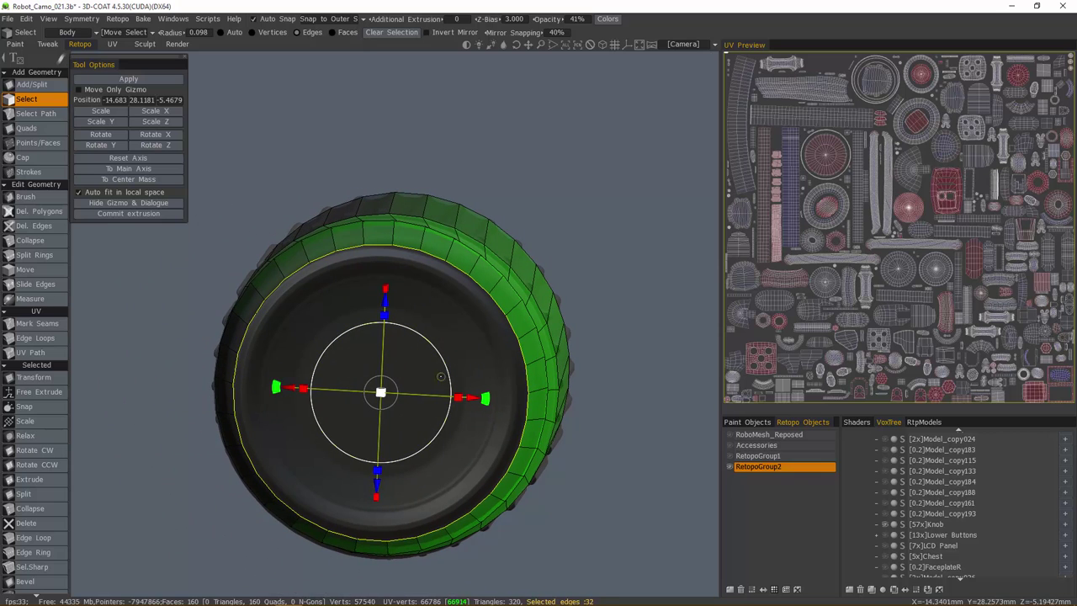
left_click_drag(425, 384, 427, 383)
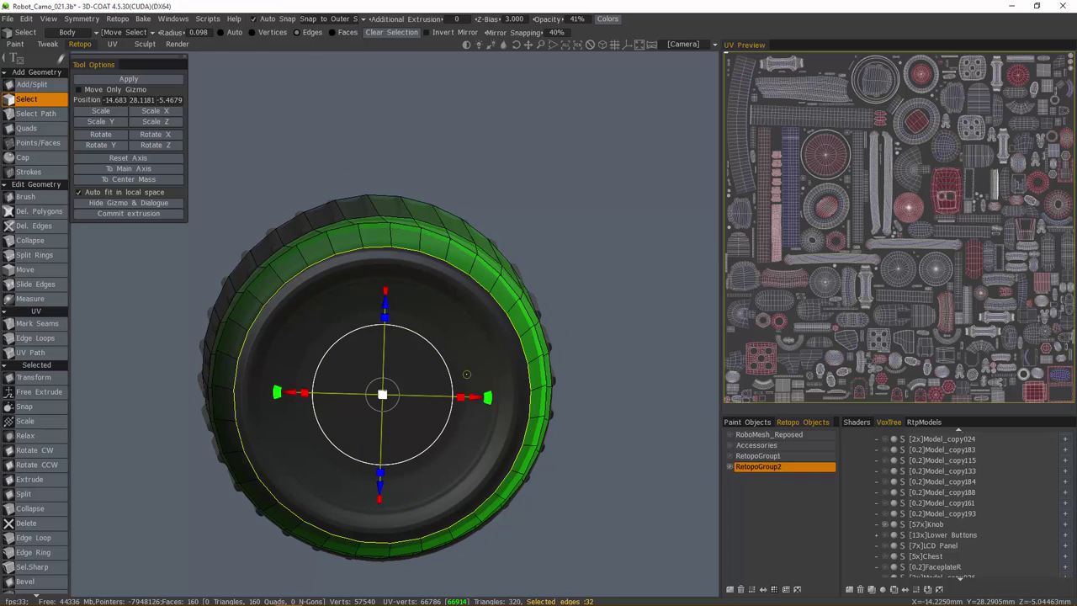
Step: Commit the rim extrusion and extrude two more rings inward by scaling the loop onto the knob's front face
left_click(130, 214)
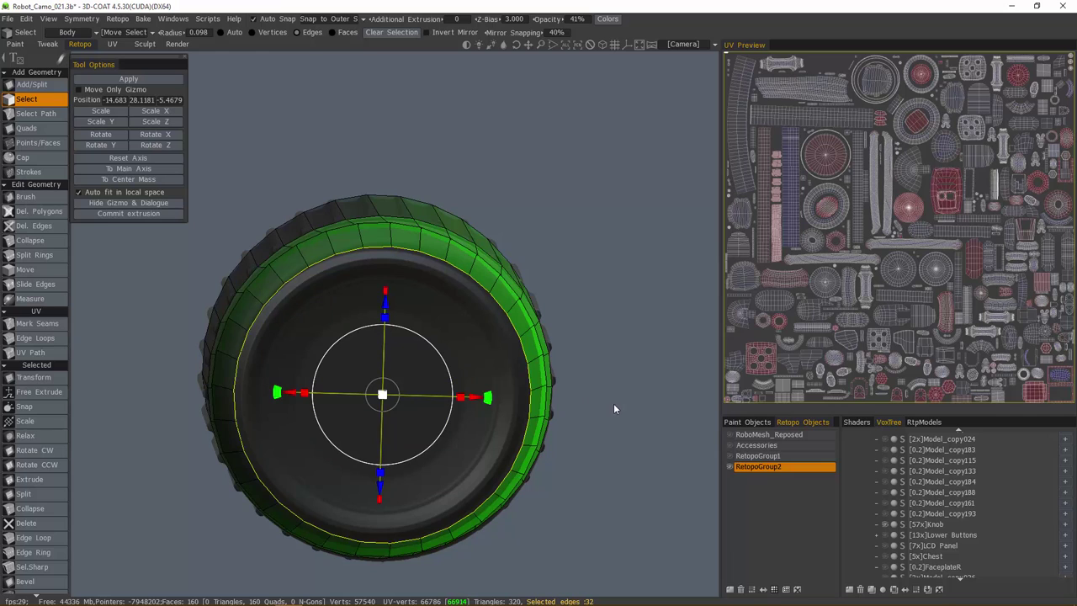
key("Return")
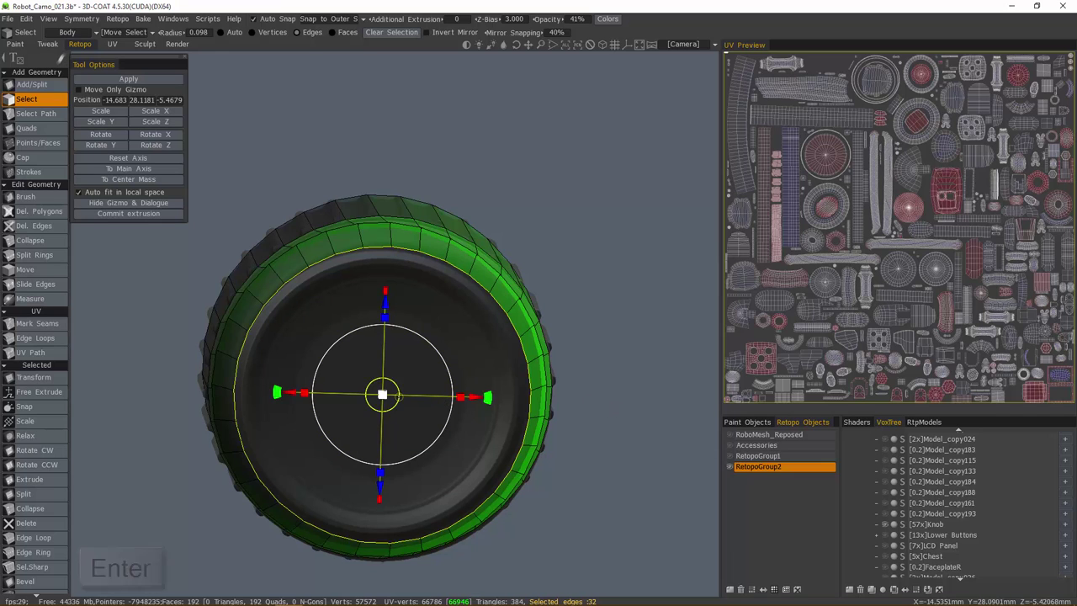
mouse_move(383, 394)
left_mouse_down()
mouse_move(352, 396)
mouse_move(382, 395)
left_mouse_up()
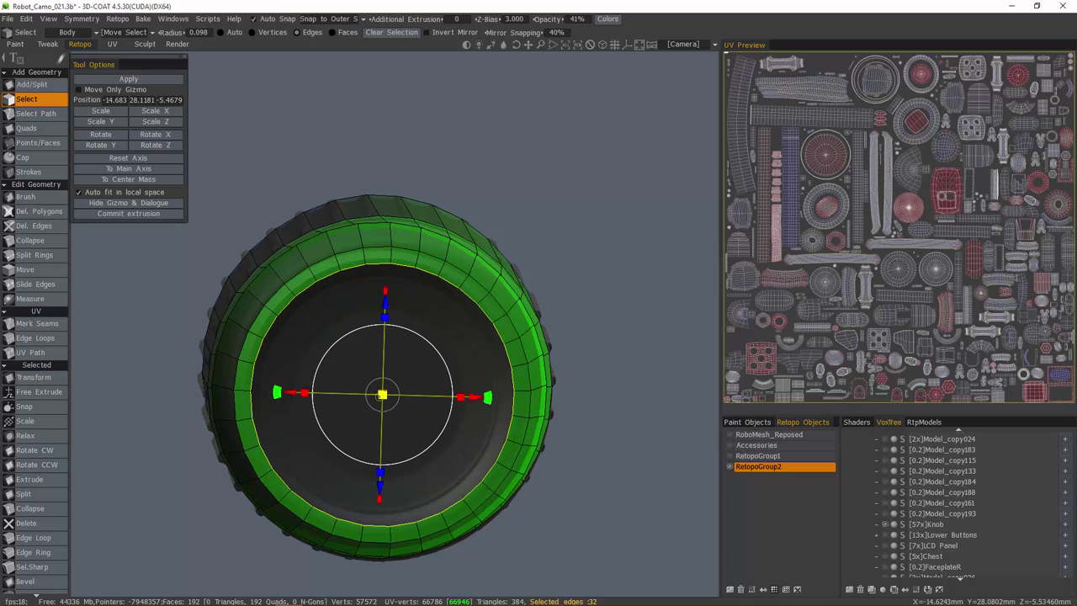
key("Return")
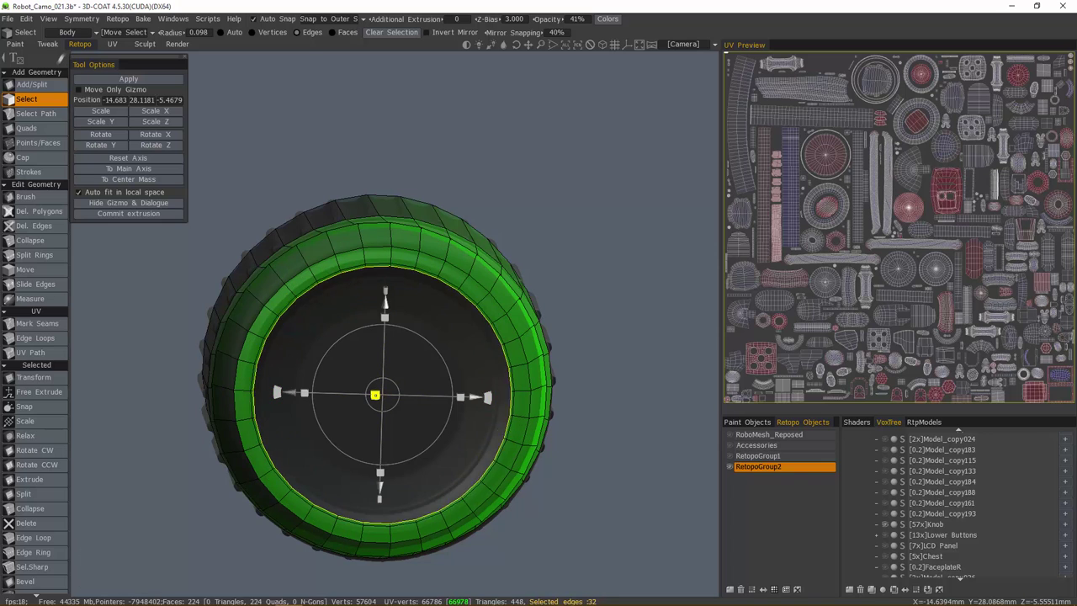
left_click_drag(371, 395, 382, 395)
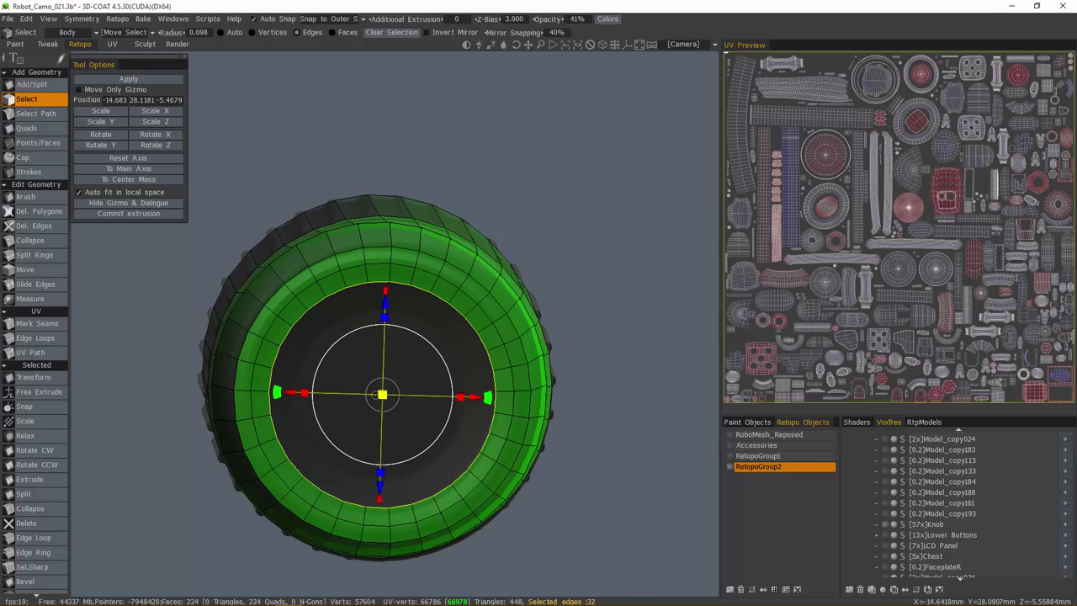
Step: Extrude two further rings across the recessed front face until only a small central hole remains, then exit and clear the selection
mouse_move(589, 462)
left_mouse_down()
mouse_move(649, 363)
mouse_move(639, 394)
mouse_move(585, 435)
mouse_move(599, 434)
mouse_move(506, 417)
mouse_move(616, 456)
mouse_move(575, 454)
left_mouse_up()
key("Return")
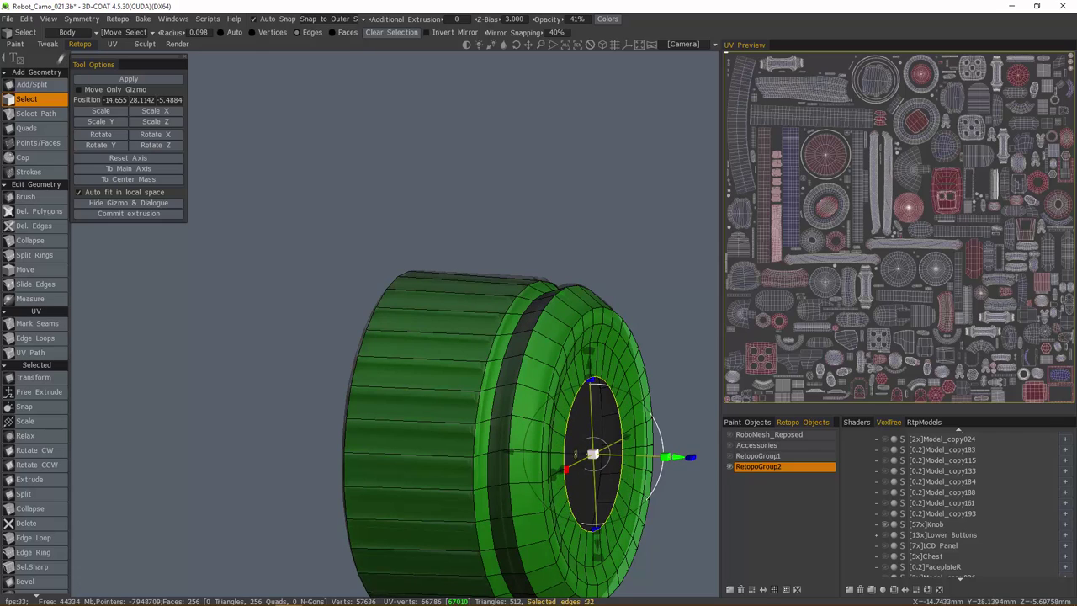
left_click_drag(644, 437, 496, 410, "alt")
left_click_drag(622, 409, 617, 412)
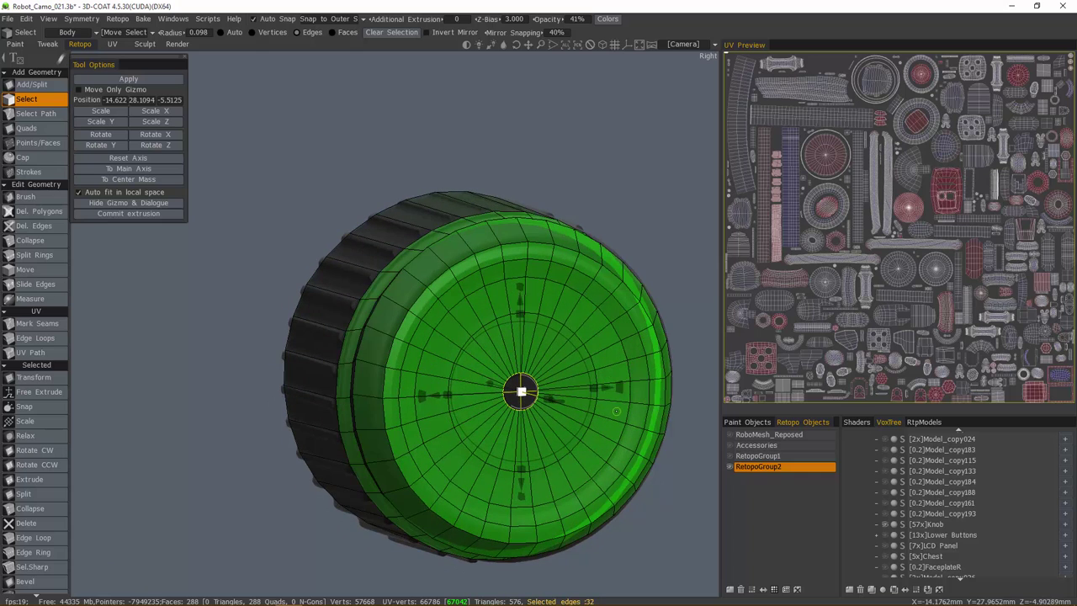
key("Escape")
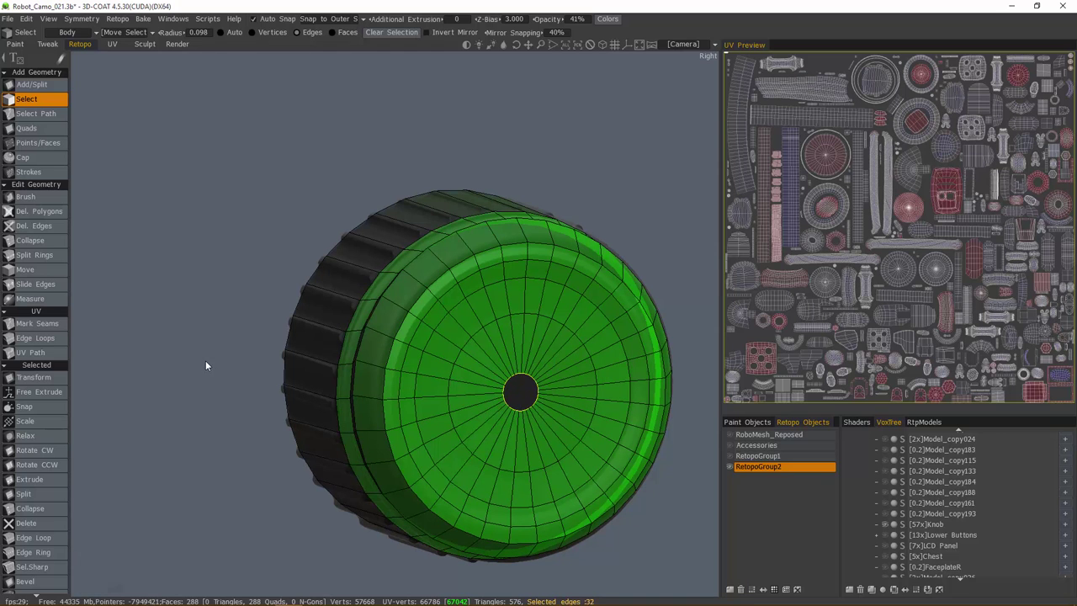
key("Escape")
left_click_drag(207, 364, 476, 410)
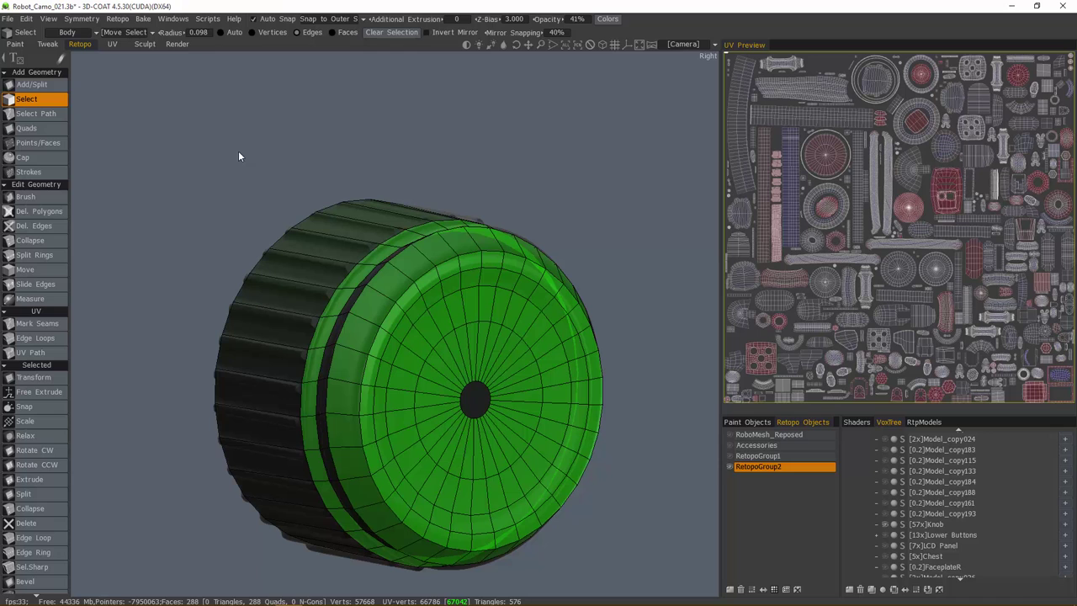
Step: Close the small central hole in the knob's front face with the Cap tool
left_click(37, 159)
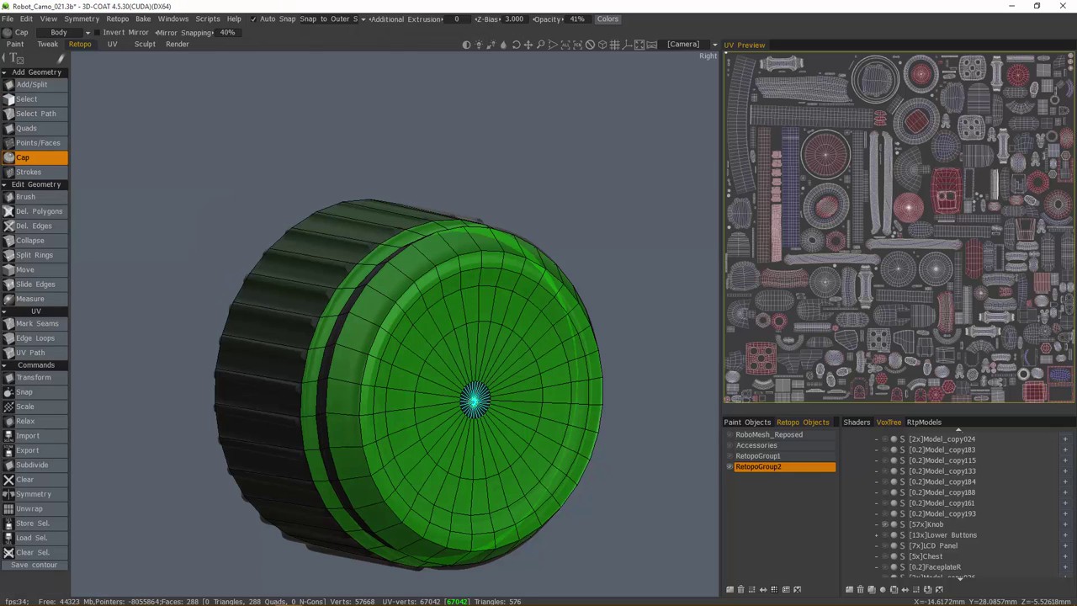
left_click_drag(475, 401, 241, 216, "alt")
left_click(475, 400)
Step: Hide the RetopoGroup2 mesh and show the Chest volume together with the Knob
left_click(731, 467)
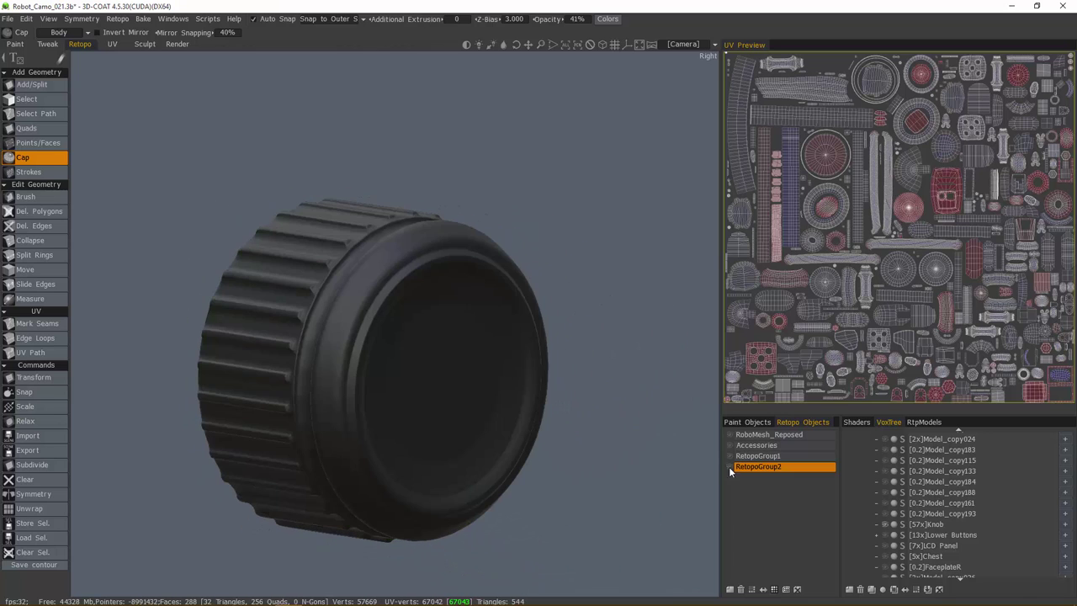
left_click(884, 523)
left_click(885, 557)
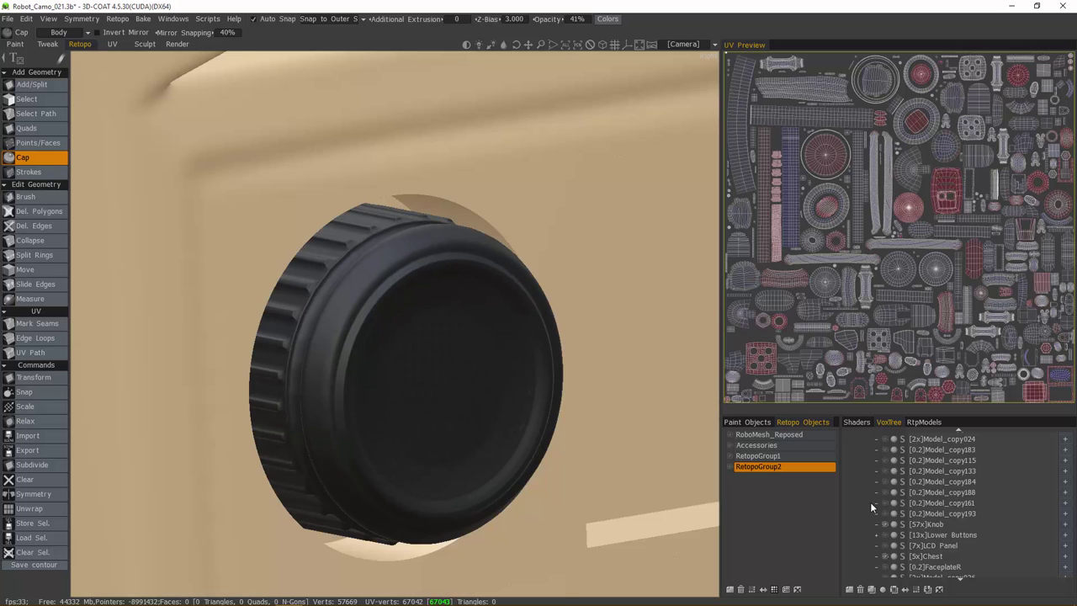
Step: Show the RetopoGroup1 mesh over the chest panel that surrounds the knob
scroll(666, 353, "down", 5)
left_click_drag(665, 353, 525, 284, "alt")
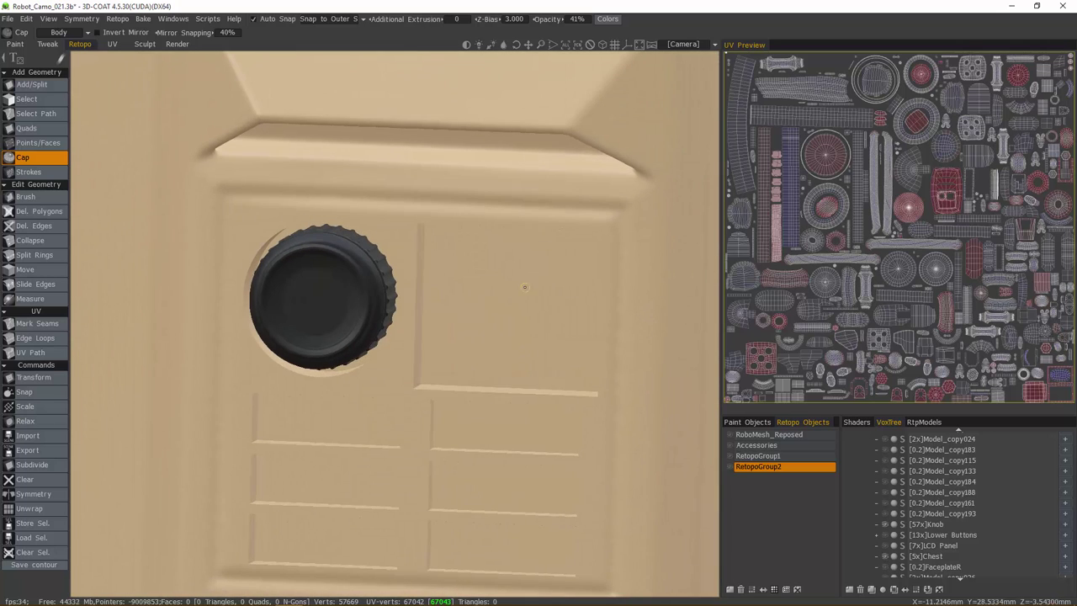
left_click(602, 45)
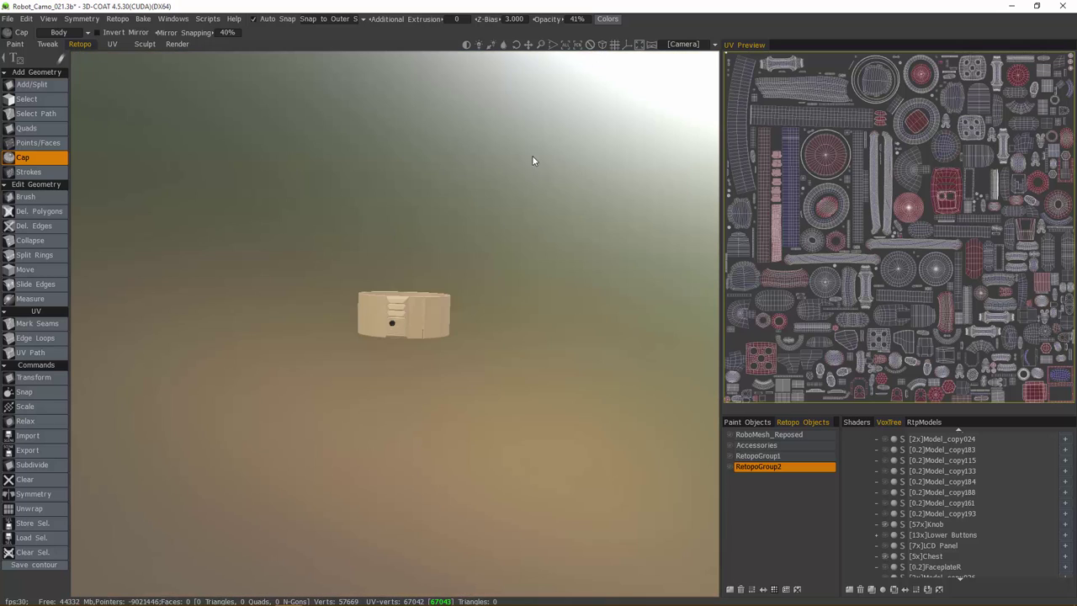
left_click(566, 45)
scroll(561, 370, "up", 5)
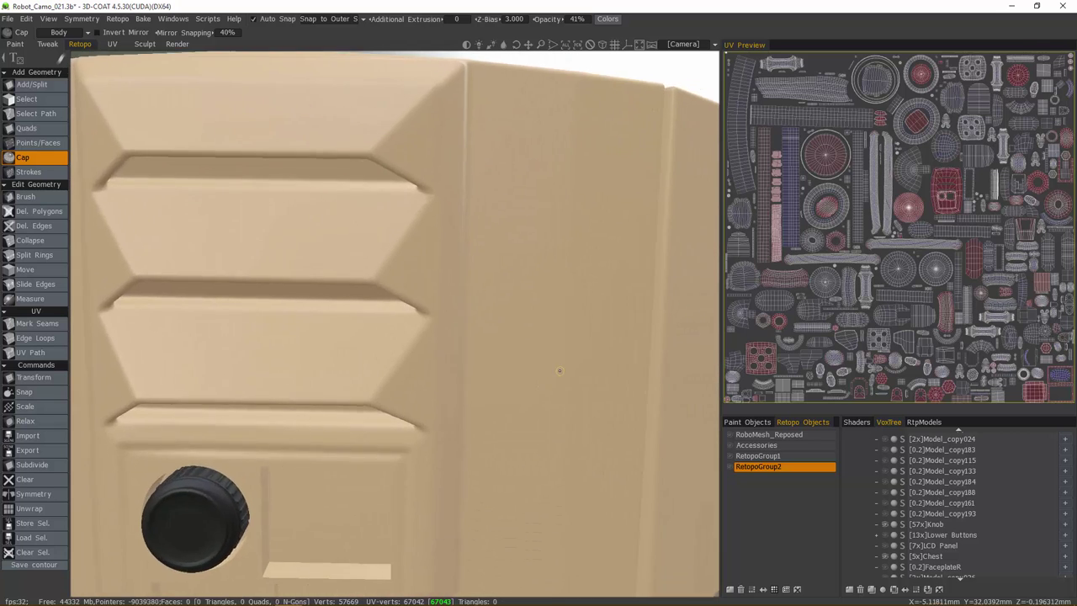
middle_click_drag(561, 370, 519, 338, "alt")
left_click(731, 458)
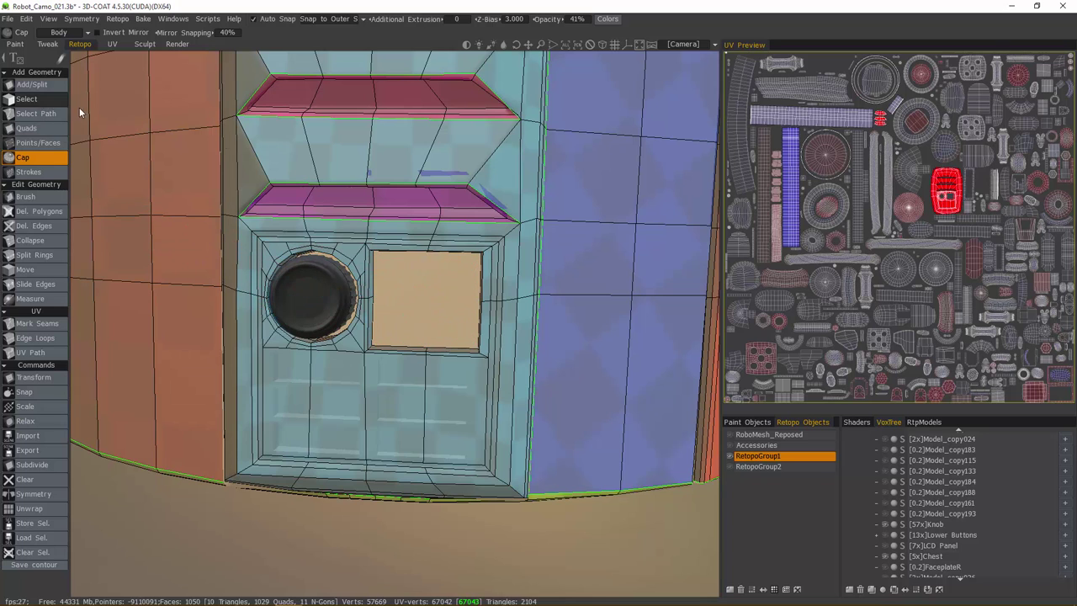
Step: Select the complete open edge loop around the rectangular recess beside the knob
left_click(50, 100)
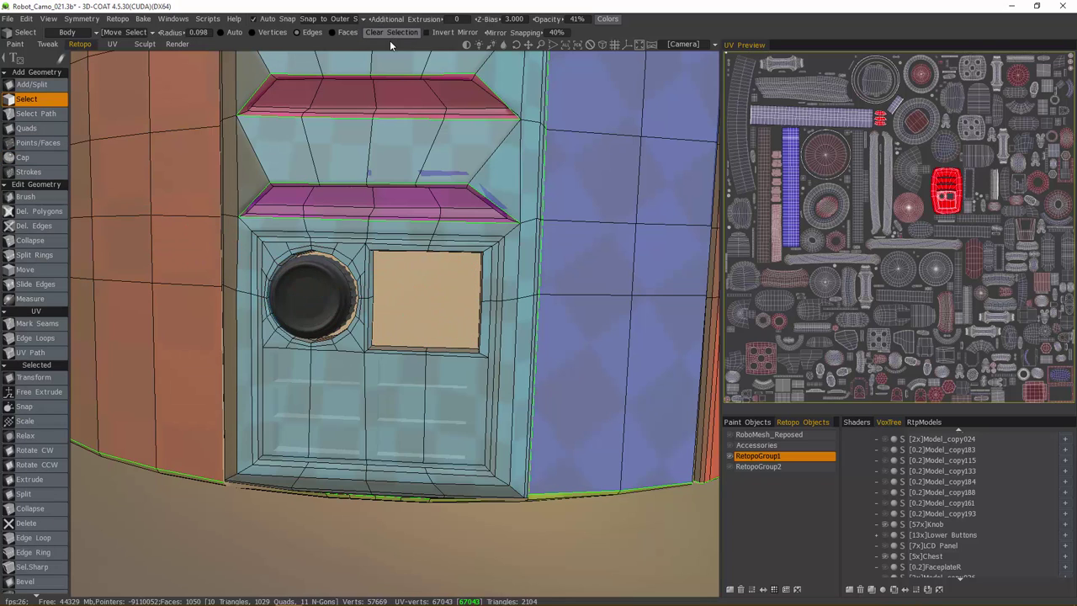
left_click_drag(410, 323, 417, 286, "alt")
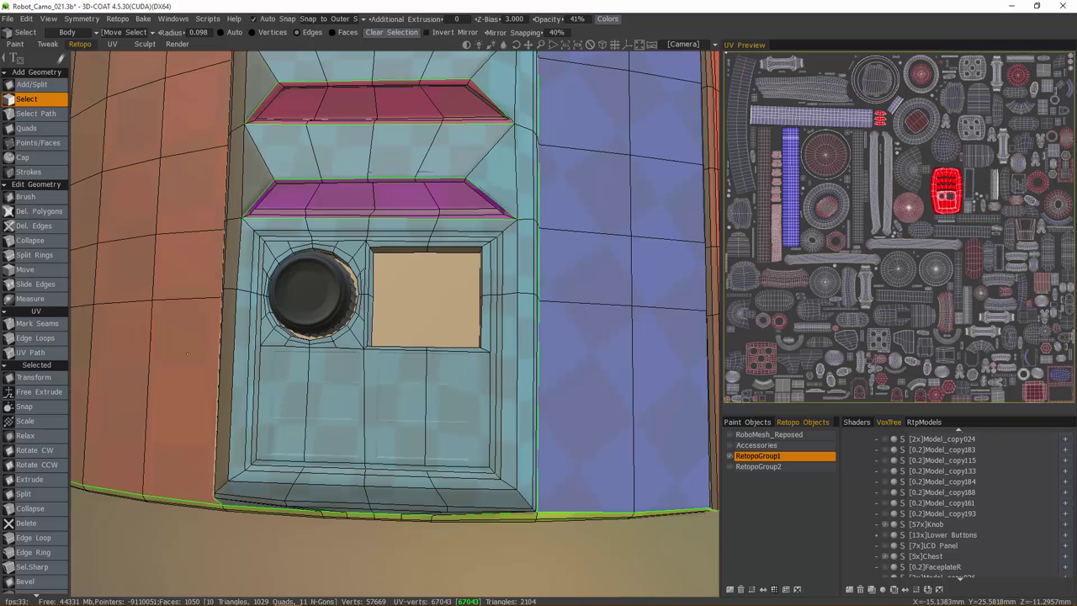
left_click_drag(404, 316, 402, 268, "alt")
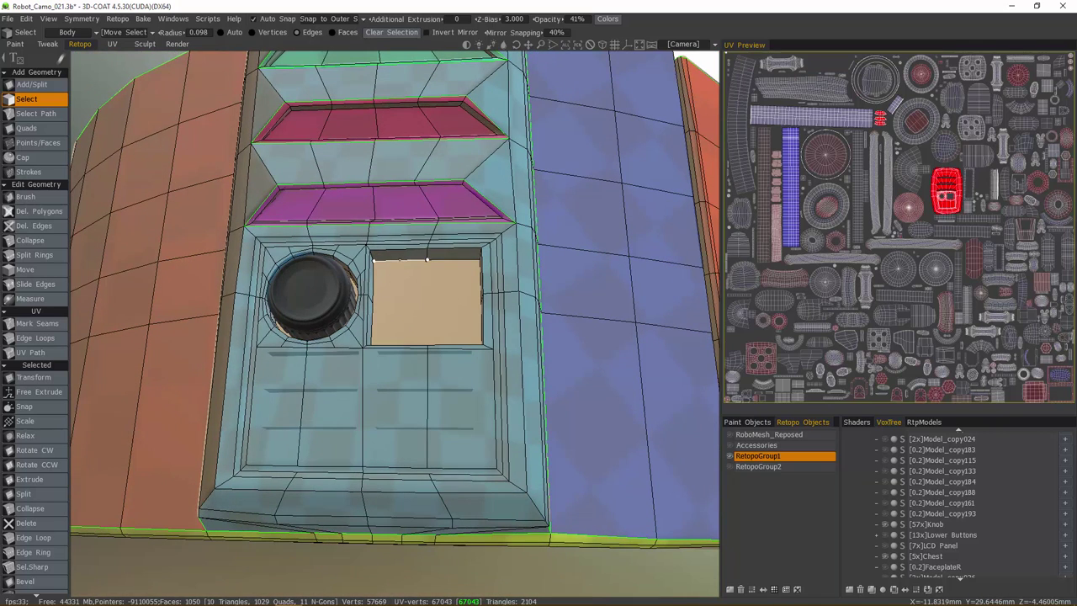
left_click(39, 537)
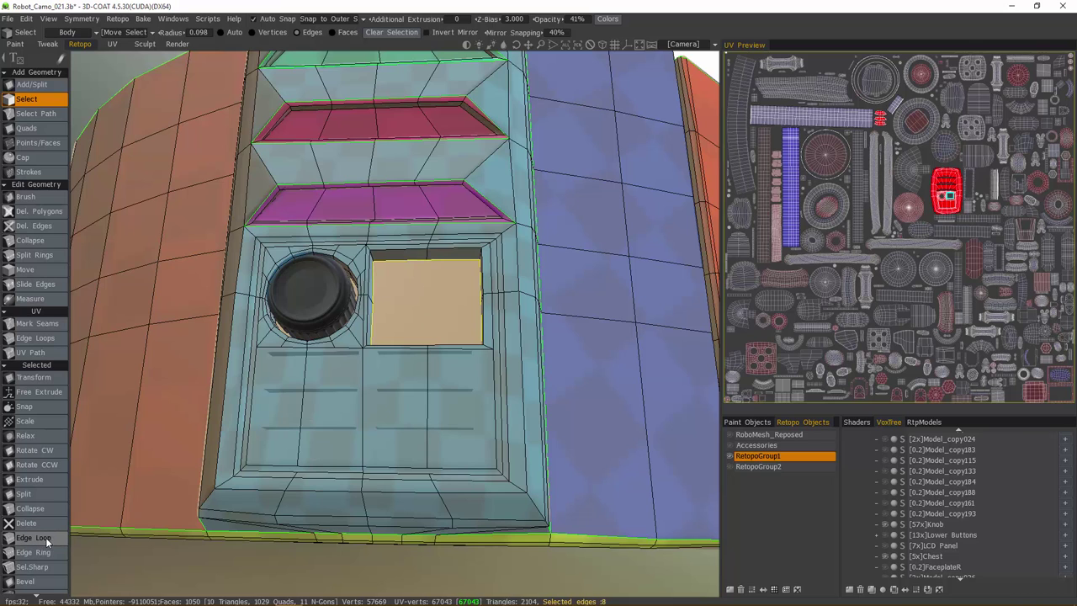
Step: Free Extrude the recess loop, scale it uniformly inward to form a narrow ring across the recess floor, and commit the extrusion
left_click(44, 392)
right_click_drag(387, 253, 387, 286)
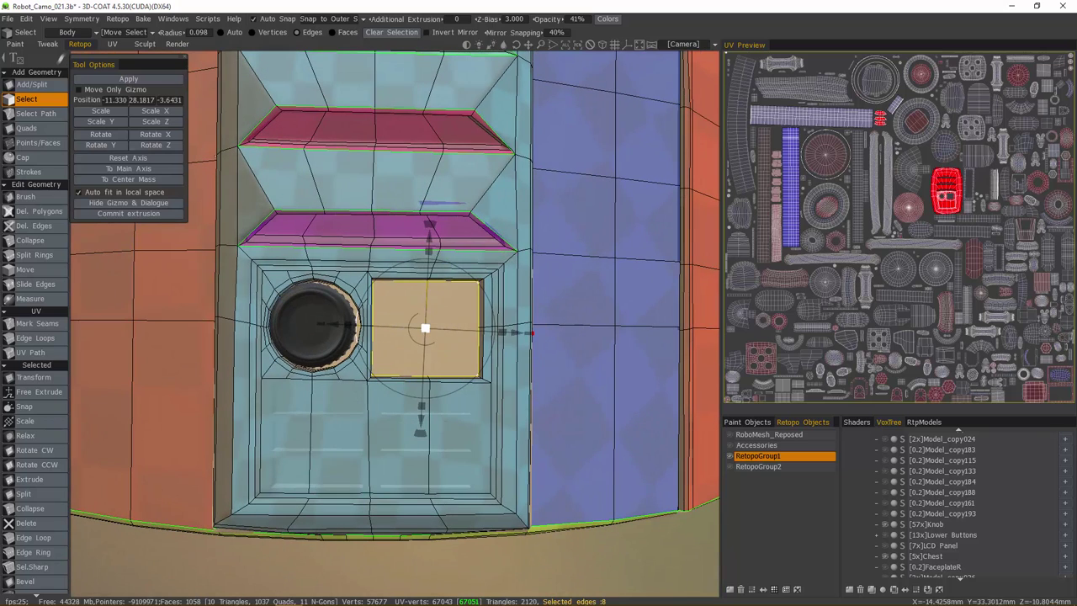
key("shift")
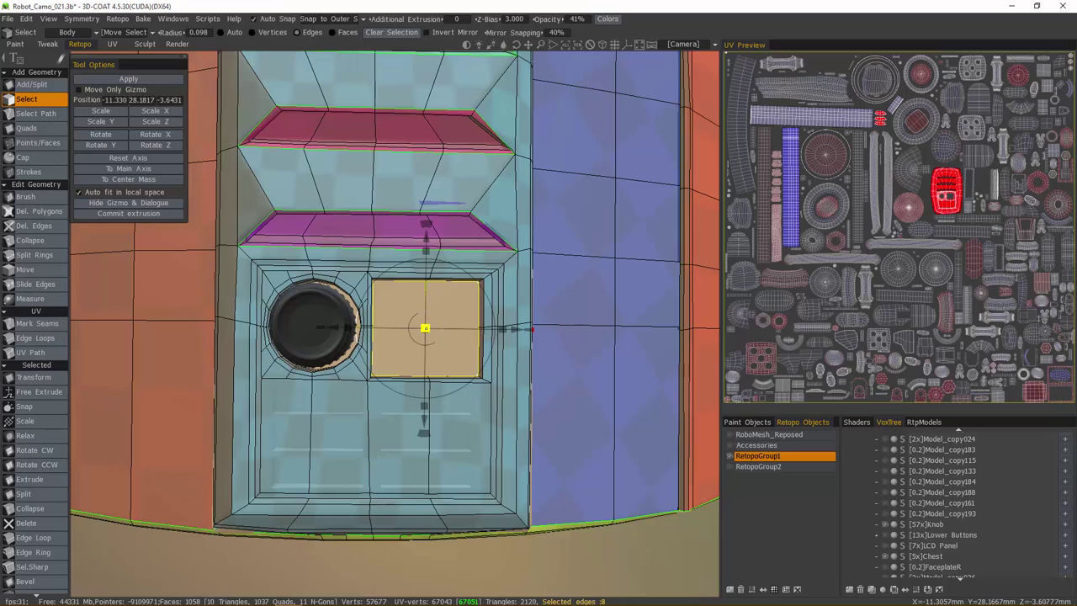
left_click_drag(425, 329, 415, 329)
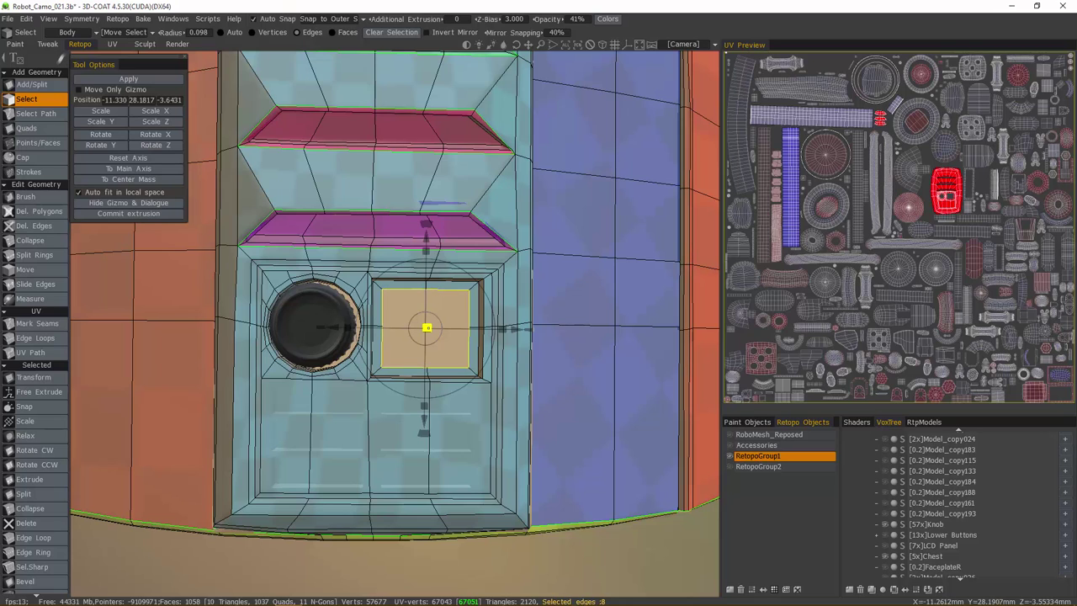
left_click_drag(428, 327, 425, 328)
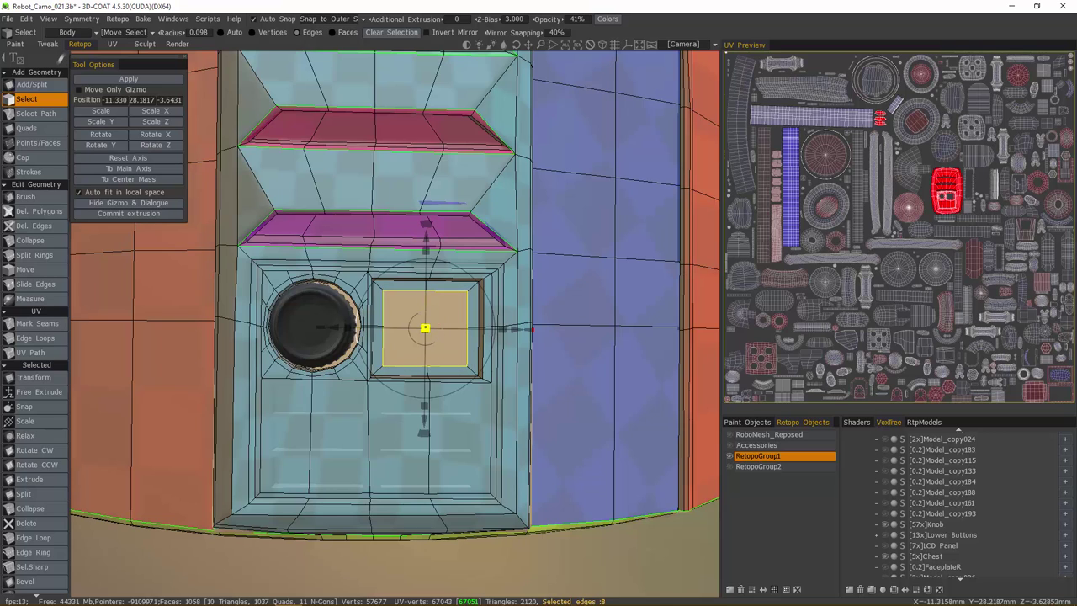
key("Return")
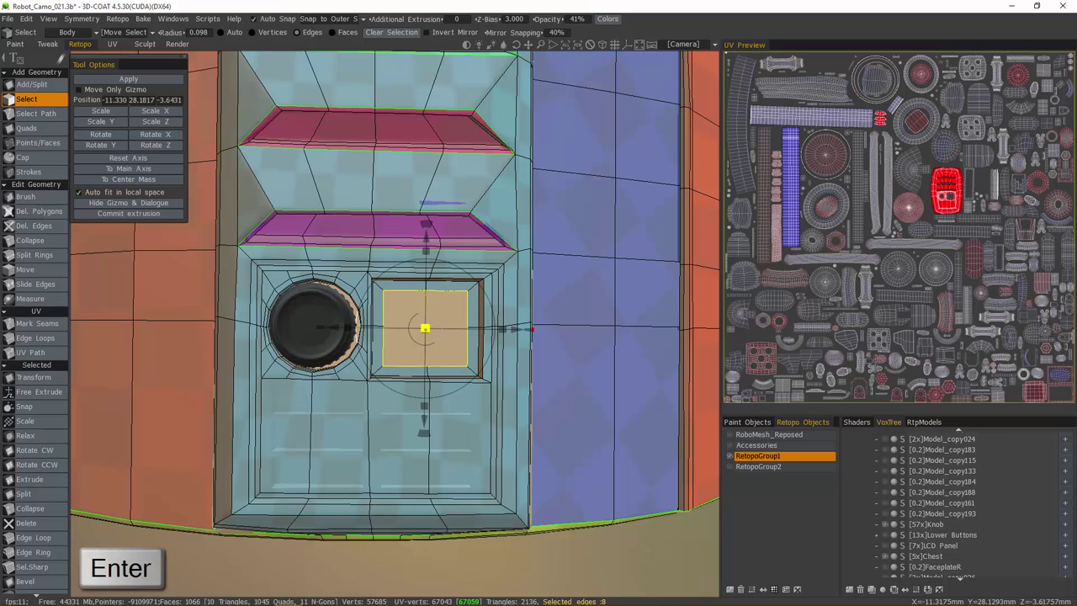
Step: Extrude two more rings toward the recess centre until only a tiny square hole remains, then end the extrusion
left_click_drag(425, 328, 296, 331)
key("Return")
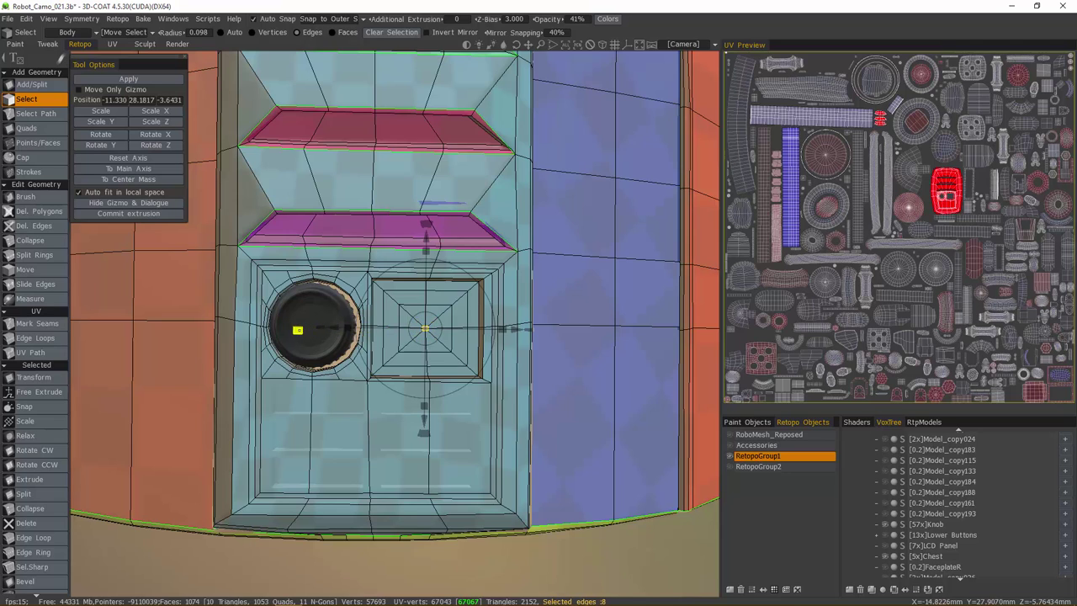
key("Escape")
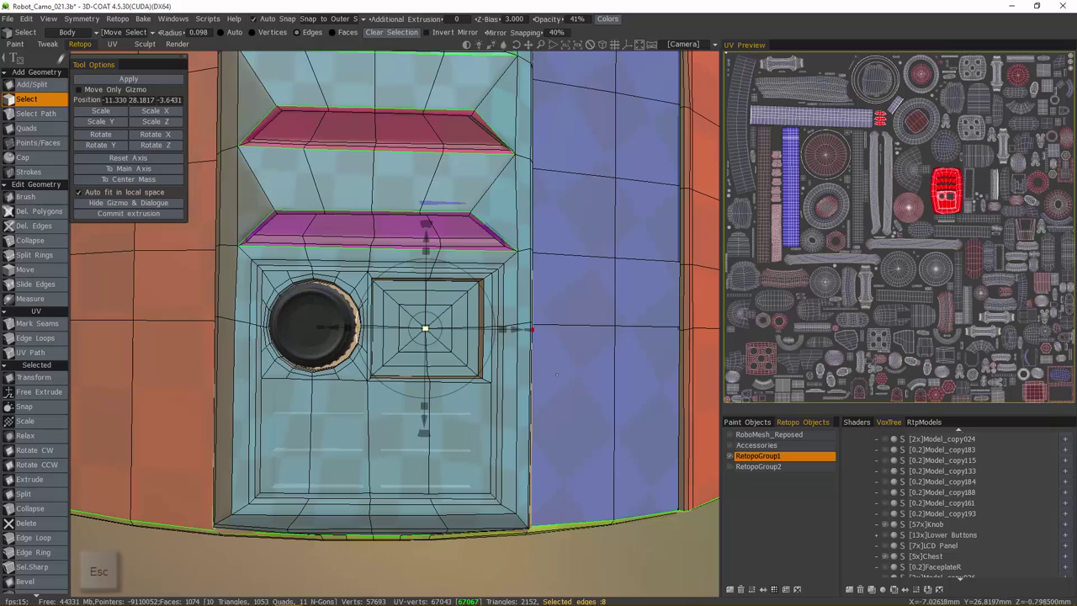
Step: Fill the tiny central hole in the rectangular recess with four quads meeting at a centre point, using the Points/Faces tool
scroll(600, 371, "up", 5)
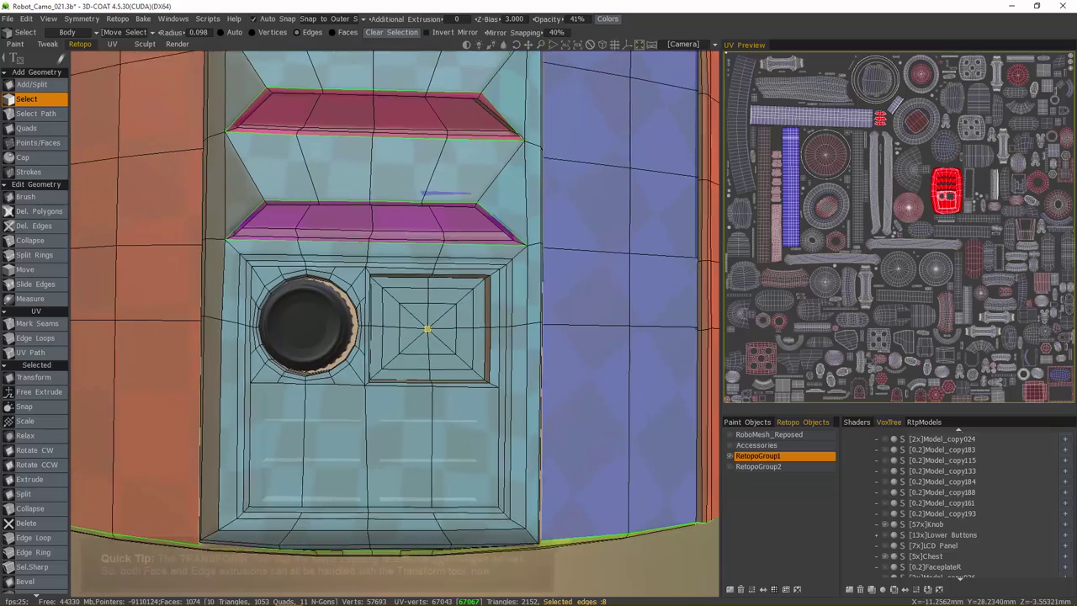
scroll(455, 324, "up", 5)
middle_click_drag(617, 392, 615, 446)
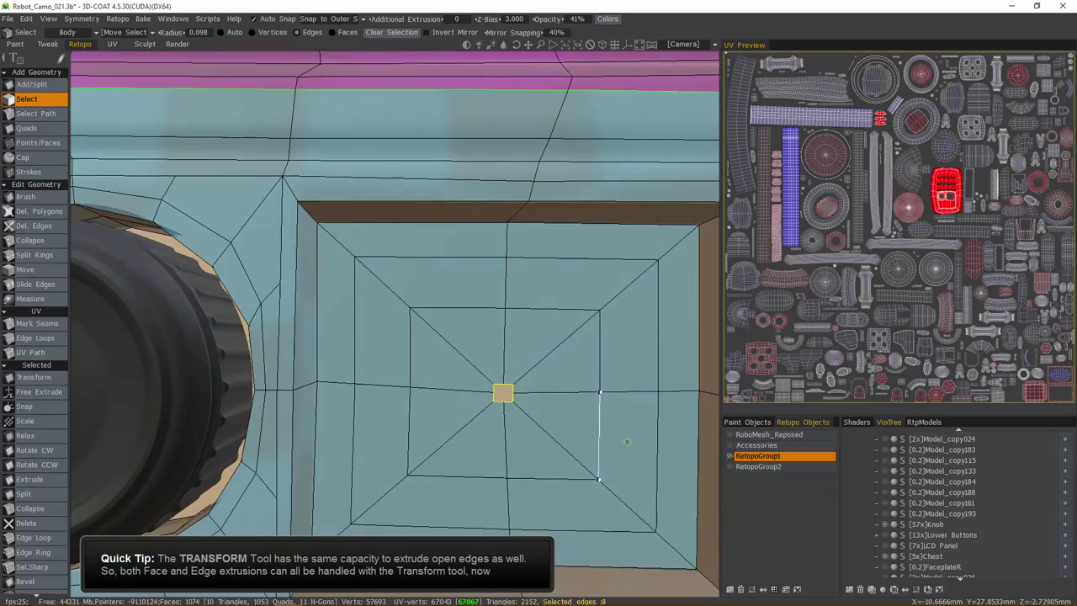
middle_click_drag(641, 369, 585, 340)
scroll(584, 341, "up", 5)
scroll(585, 341, "down", 3)
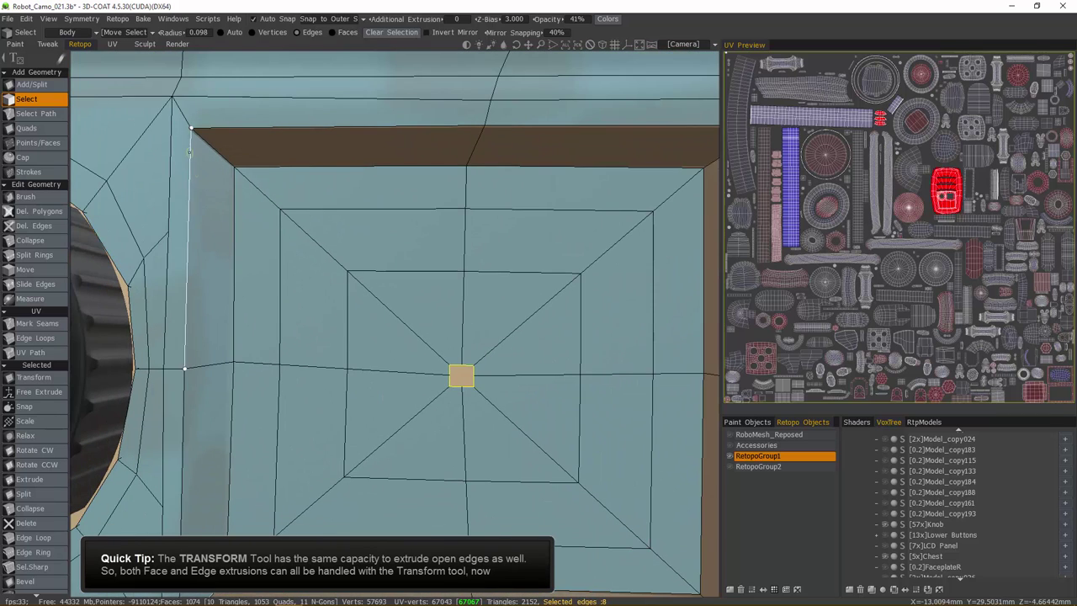
left_click(45, 140)
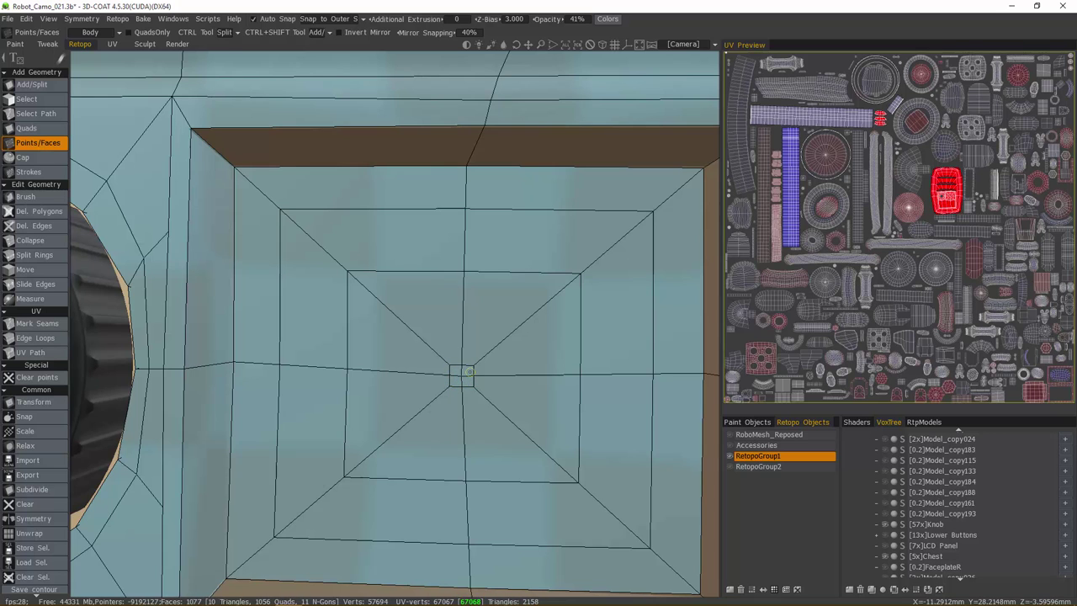
Step: Switch back to the Select tool with the whole chest band in sight
scroll(468, 372, "down", 6)
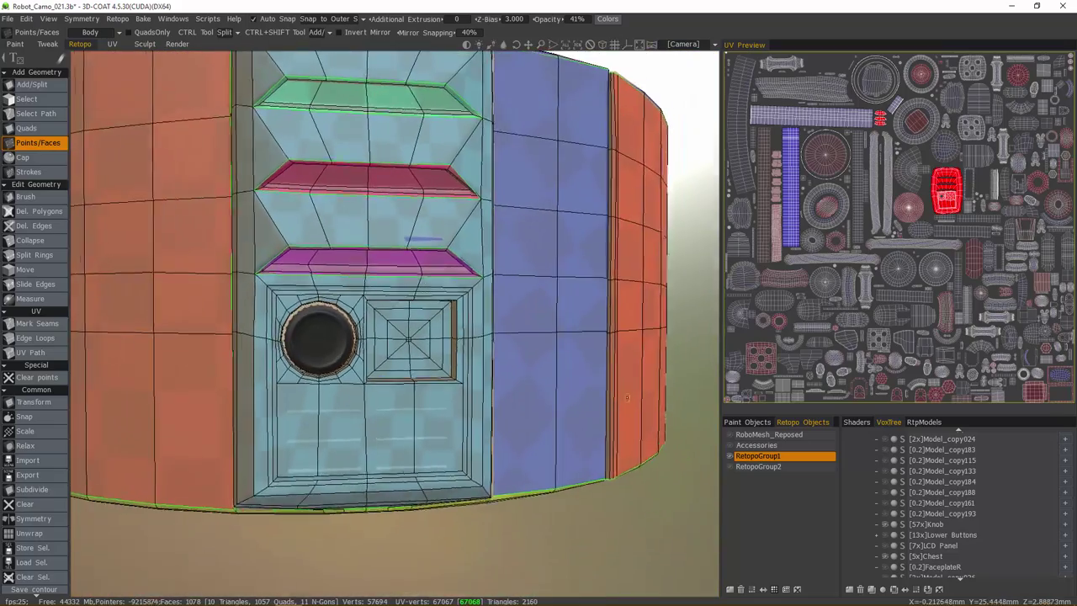
left_click_drag(627, 398, 34, 462, "alt")
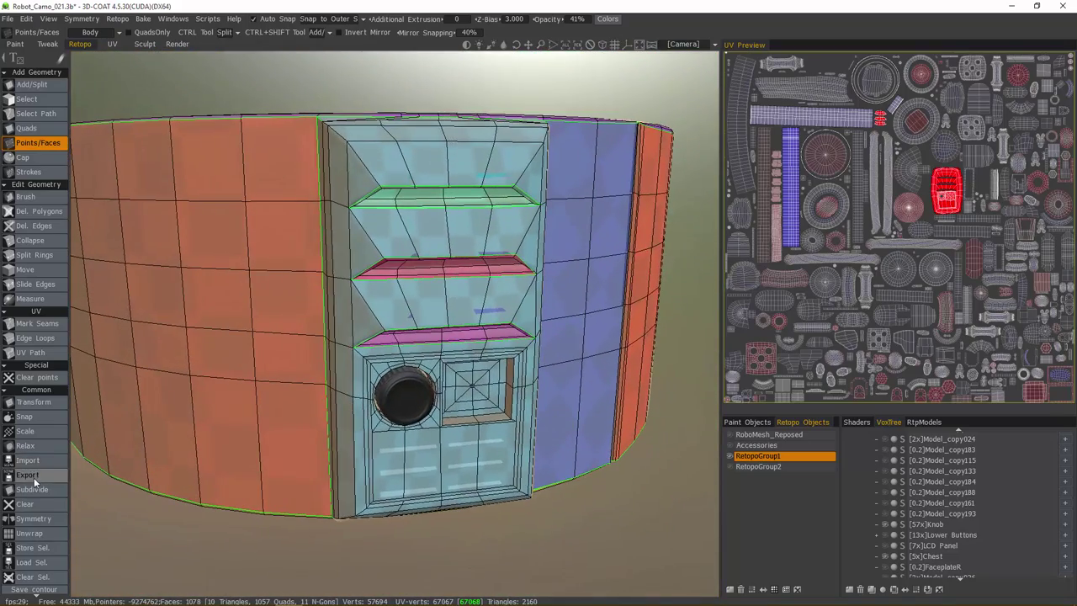
right_click_drag(118, 577, 84, 71, "alt")
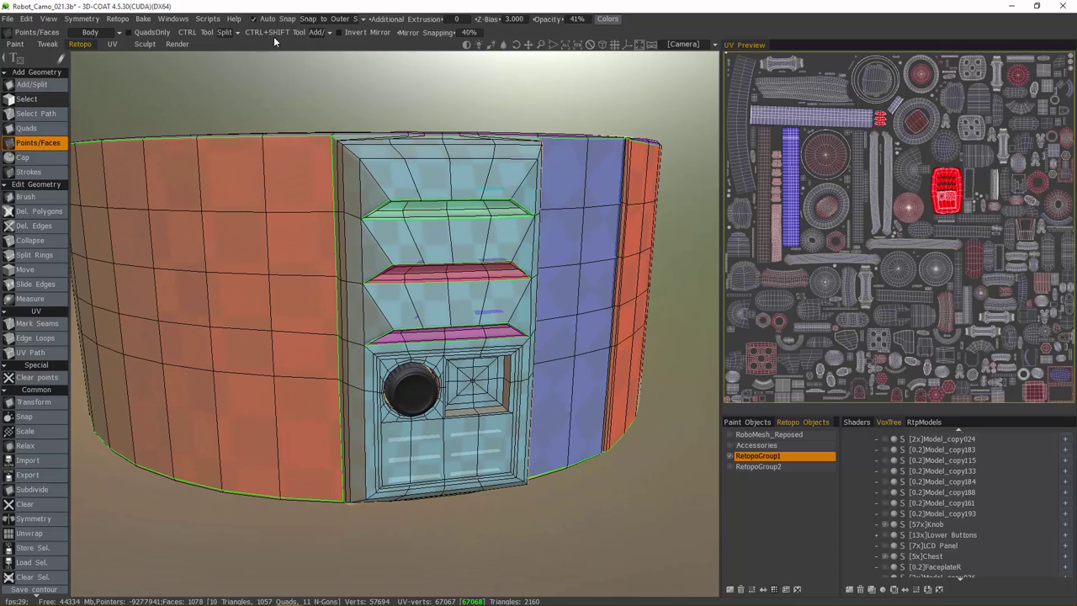
key("s")
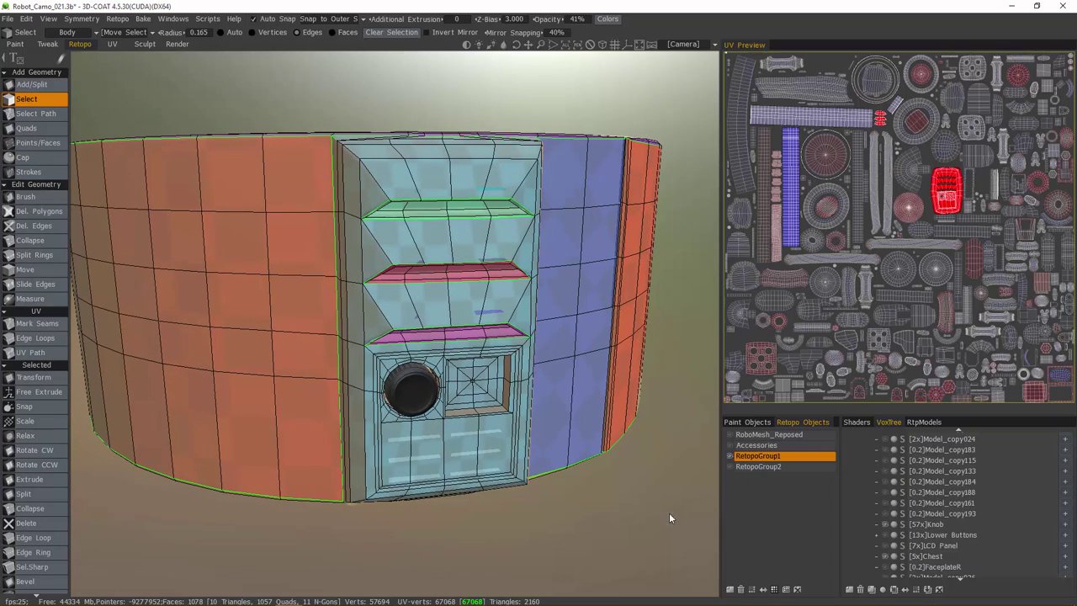